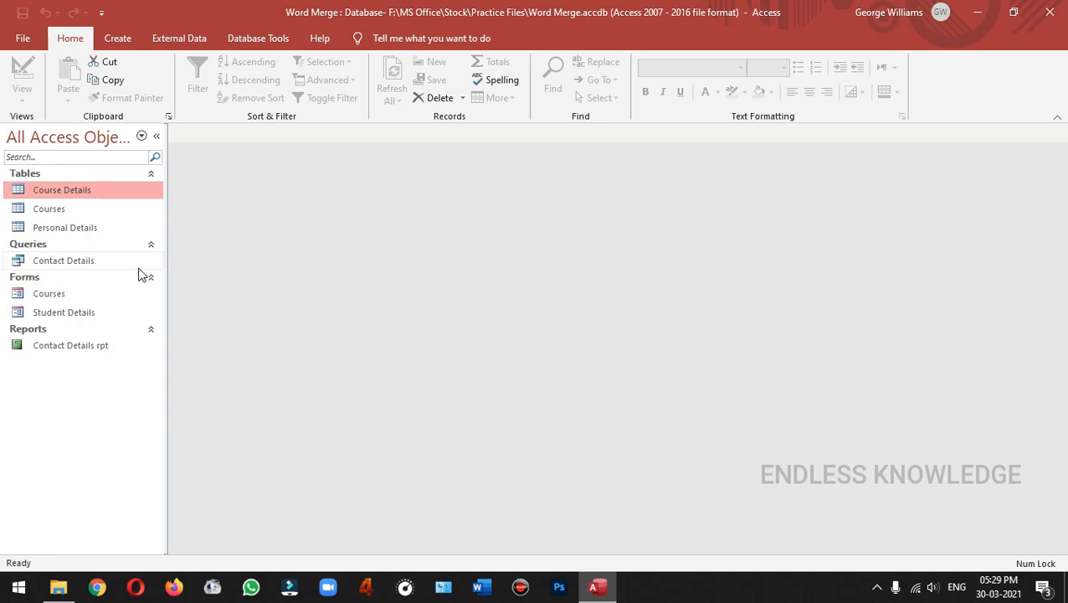
- Open the Contact Details query, scroll through its 464 student records, then select it as the merge source
left_click(101, 262)
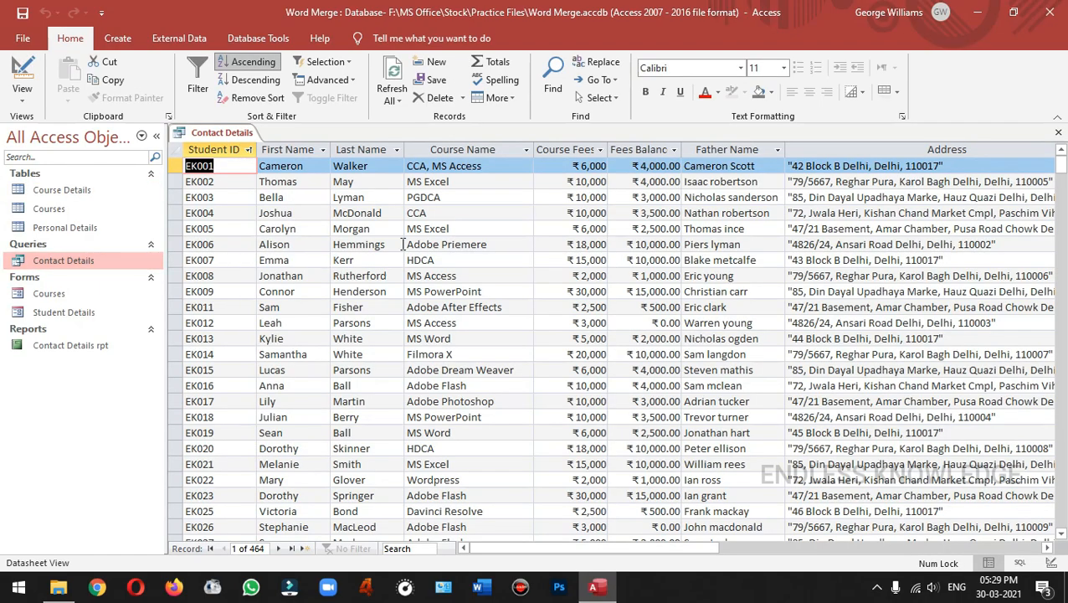
scroll(403, 235, "down", 6)
scroll(403, 234, "down", 10)
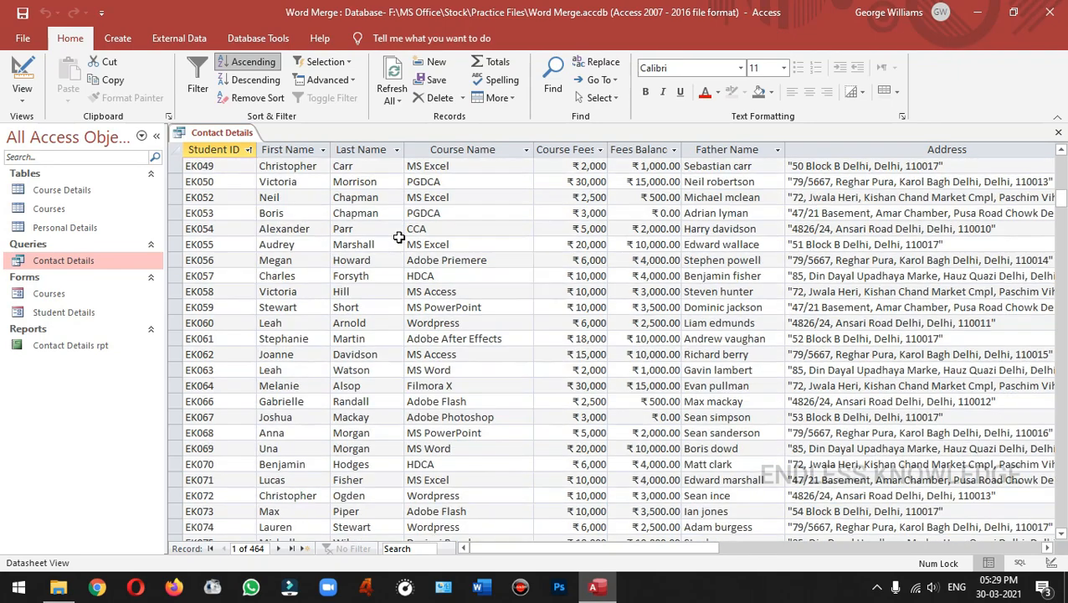
scroll(399, 237, "up", 14)
scroll(400, 238, "up", 1)
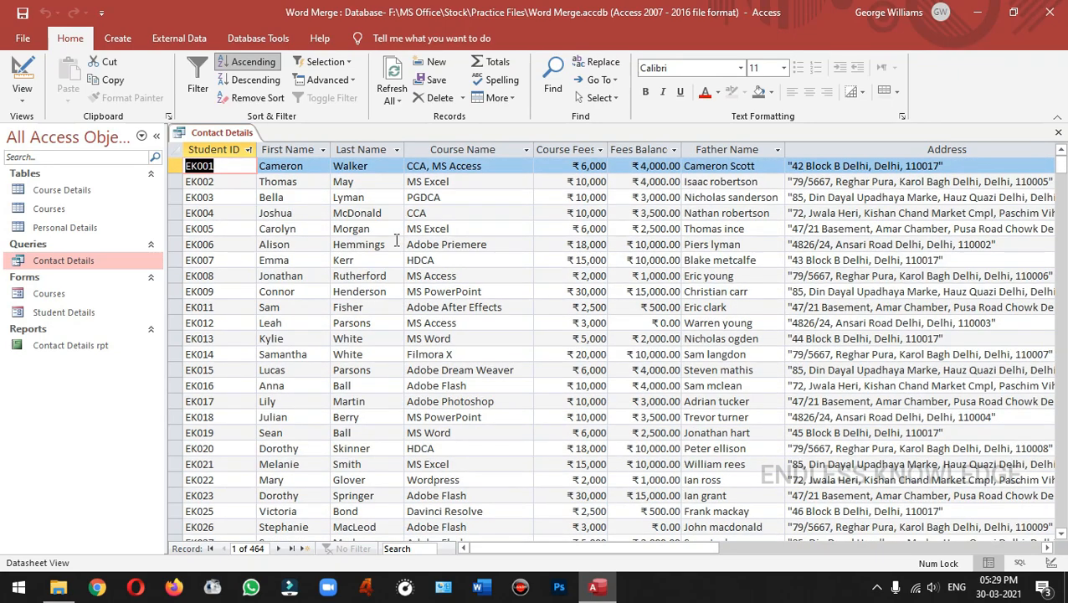
scroll(396, 241, "down", 11)
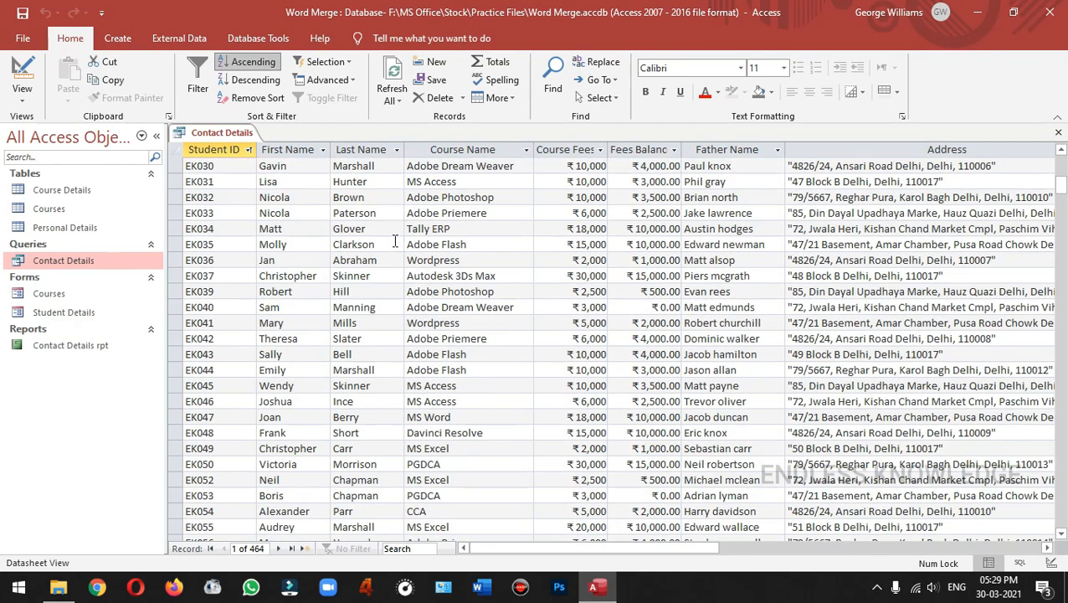
scroll(395, 241, "up", 1)
scroll(395, 241, "up", 11)
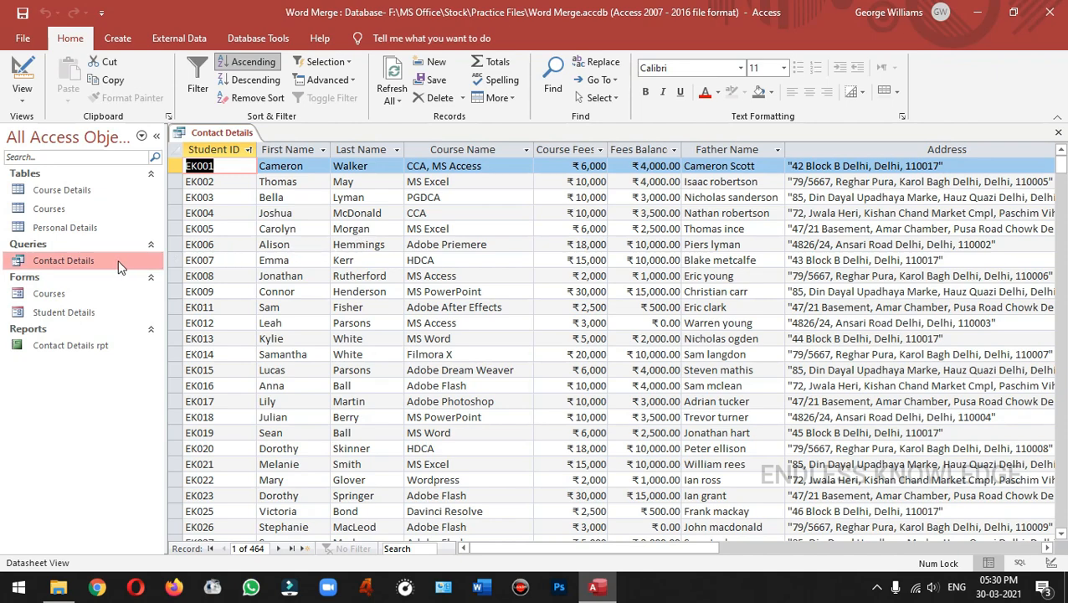
left_click(83, 271)
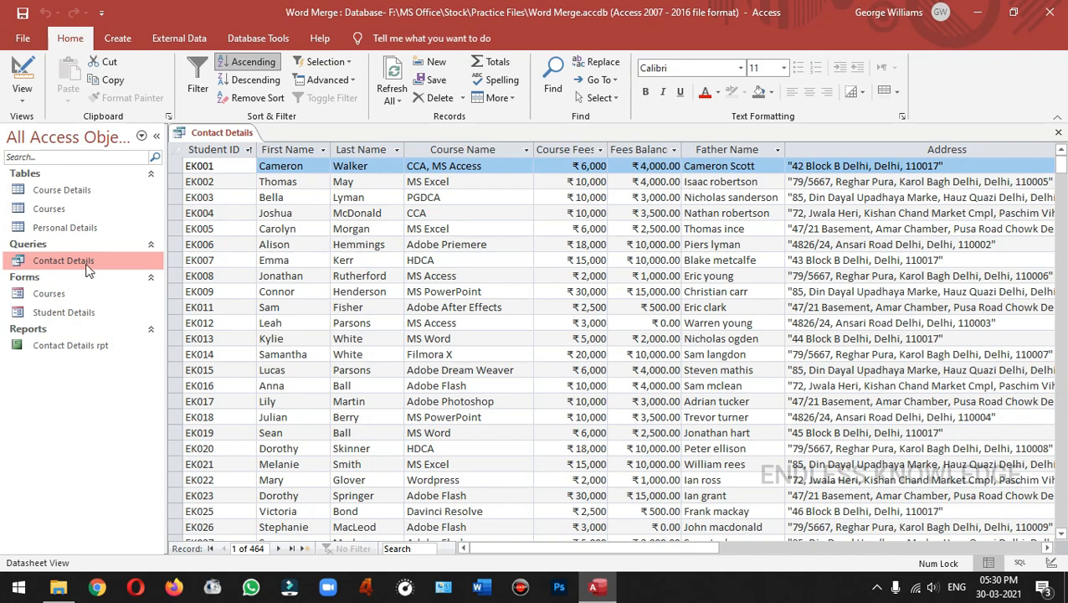
- Run Word Merge on Contact Details, creating a new Word document linked to the data
left_click(180, 40)
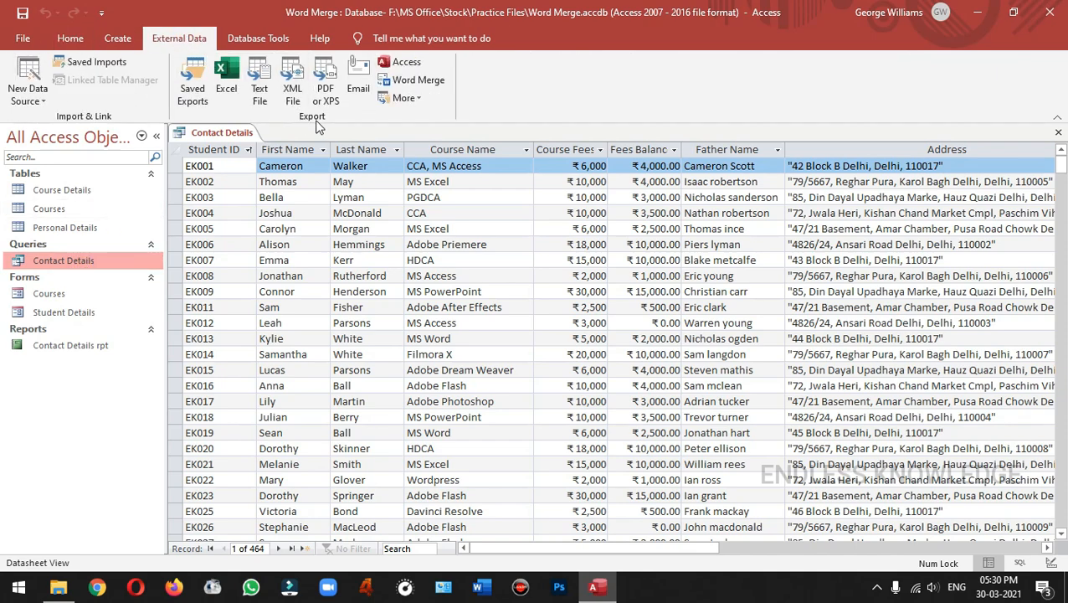
left_click(437, 87)
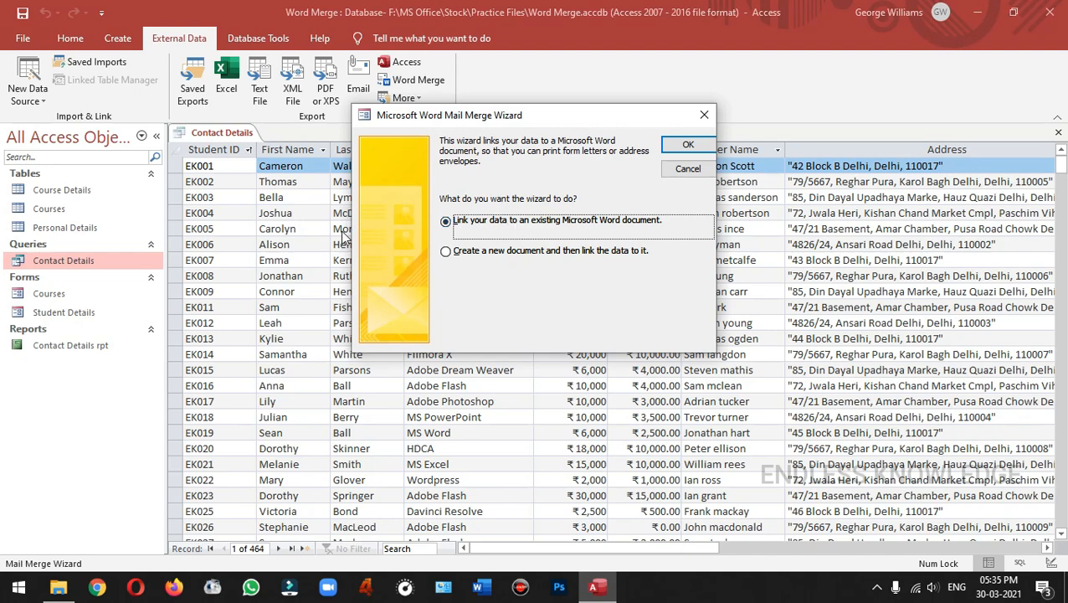
left_click(469, 253)
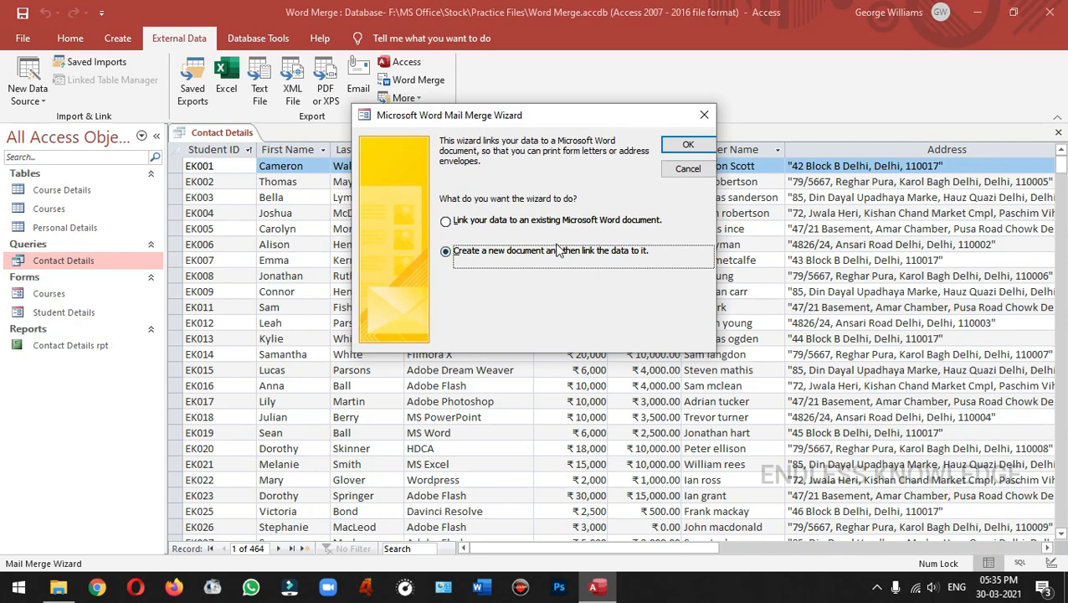
left_click(691, 146)
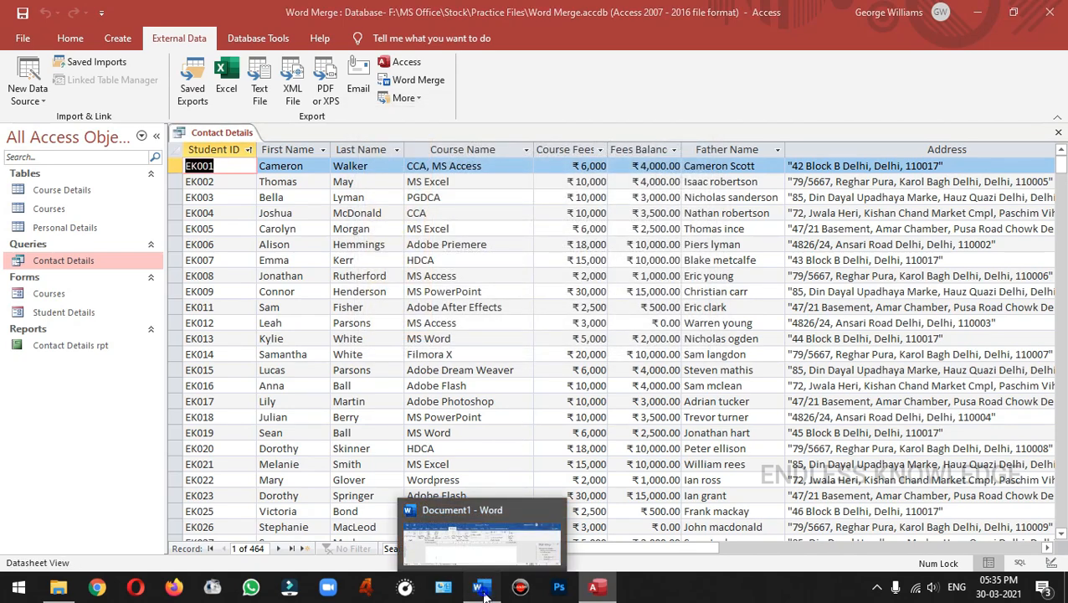
- Maximize the new Word document and advance the wizard with Letters and the current document
left_click(484, 590)
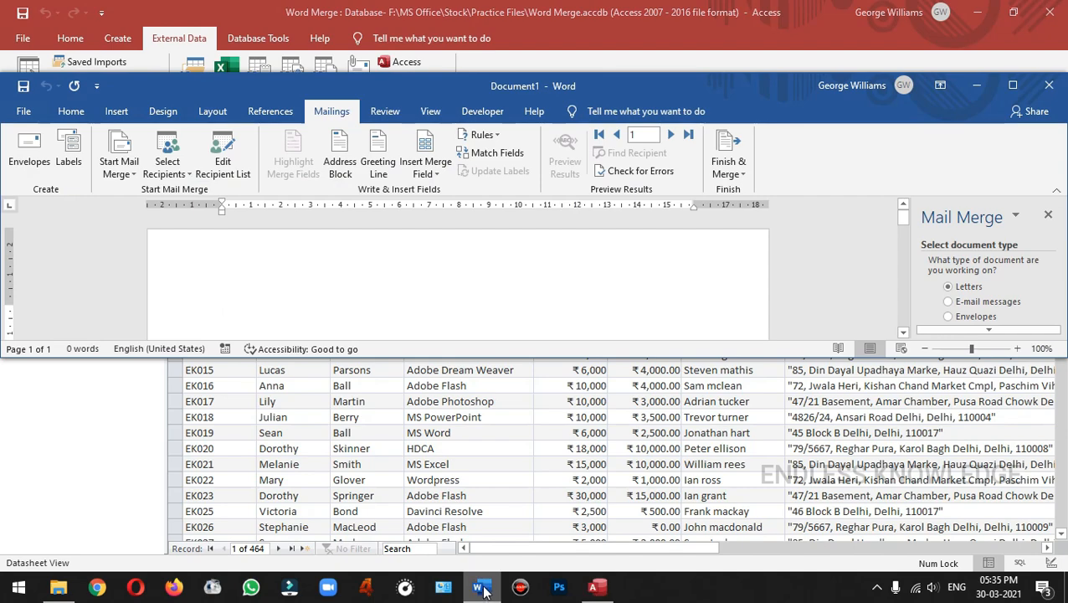
left_click(1011, 87)
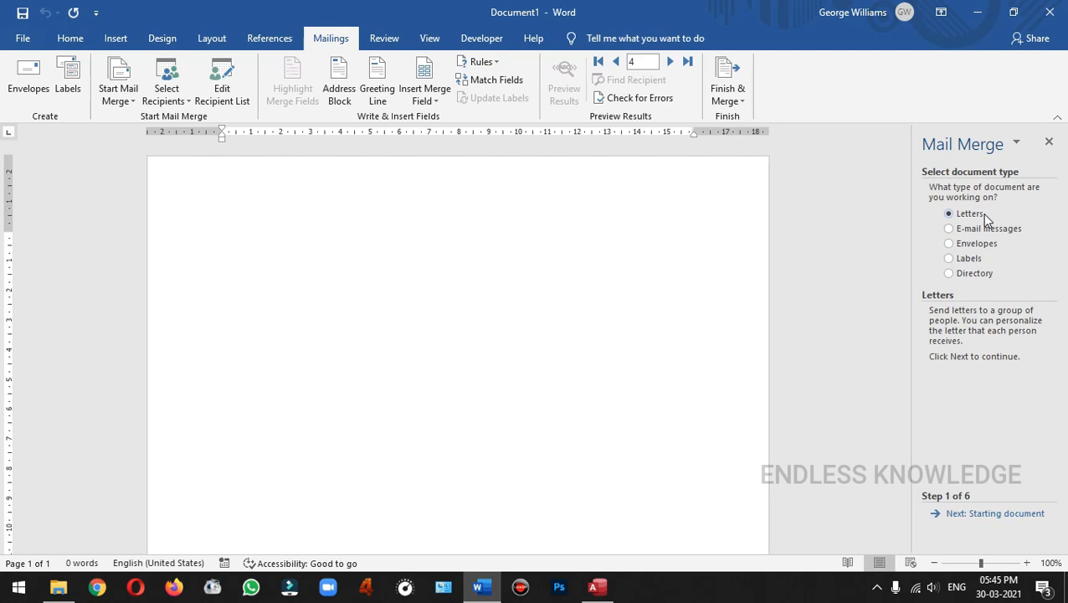
left_click(972, 513)
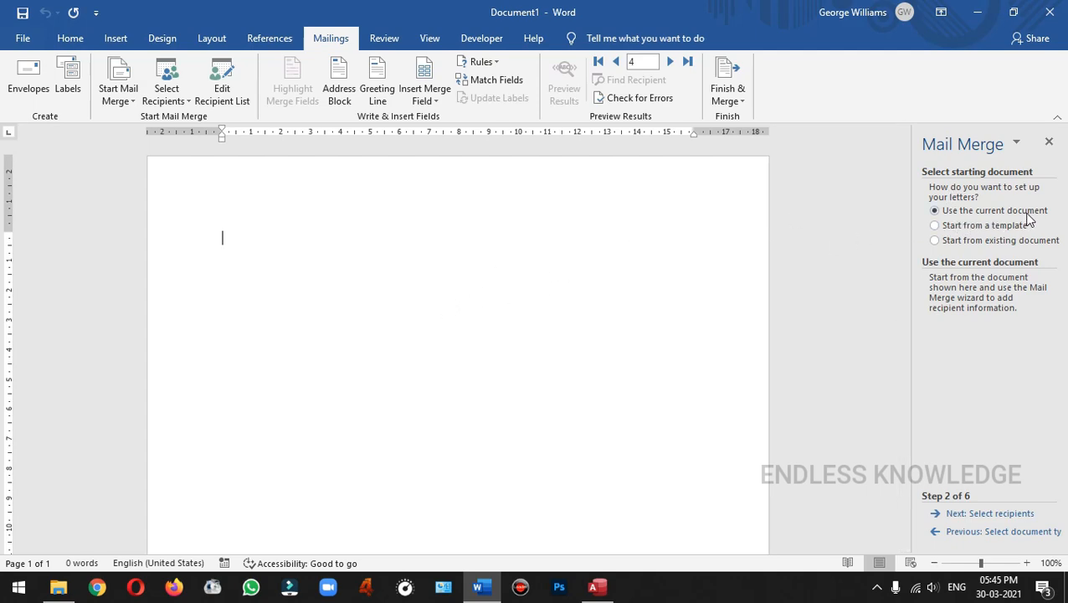
left_click(990, 514)
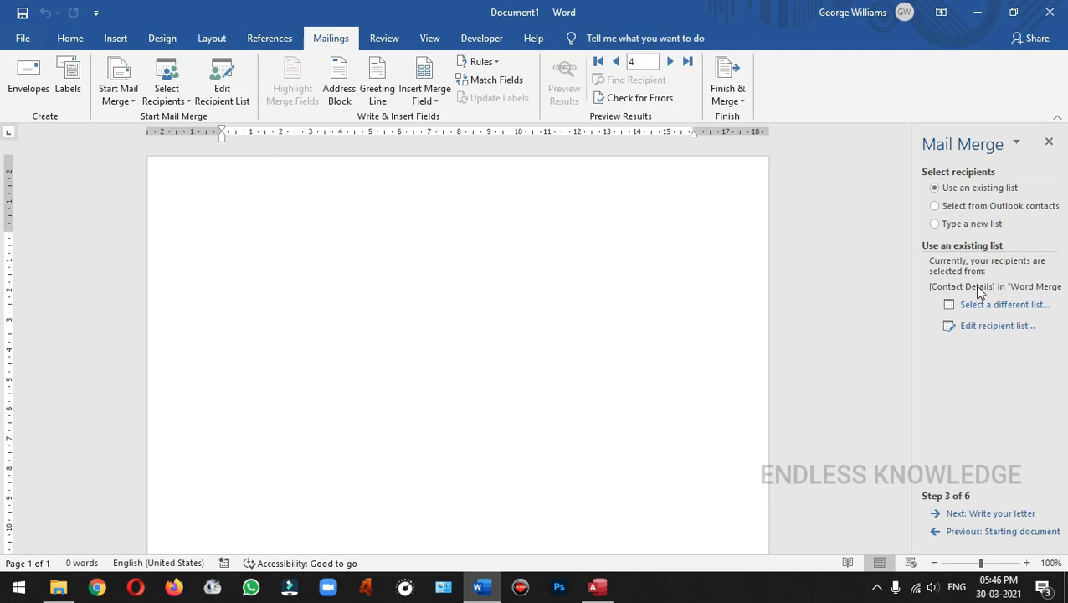
left_click(995, 328)
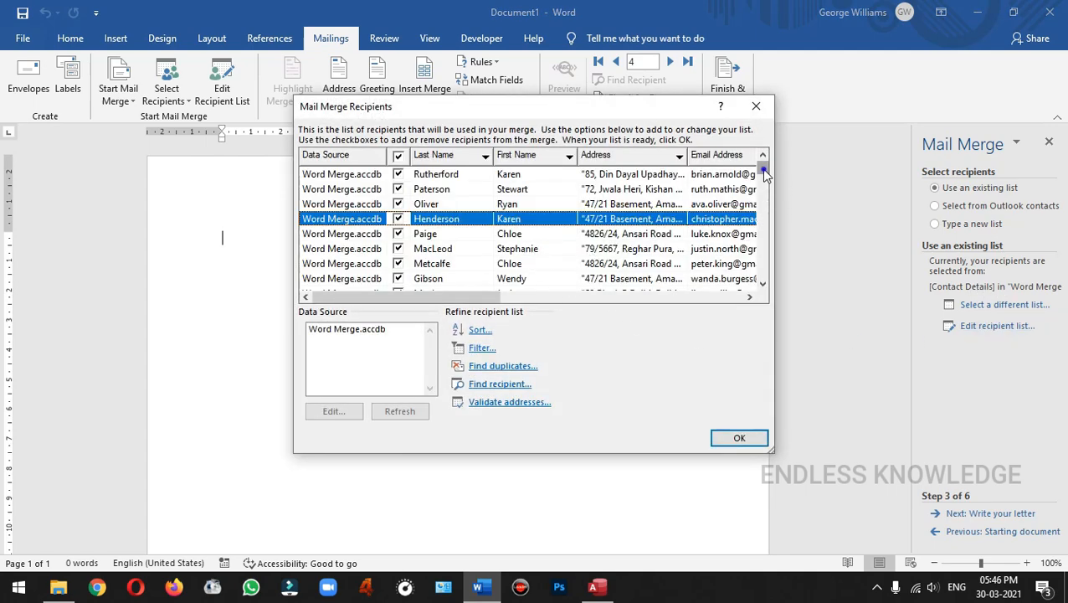
mouse_move(761, 175)
left_mouse_down()
mouse_move(764, 226)
mouse_move(761, 164)
left_mouse_up()
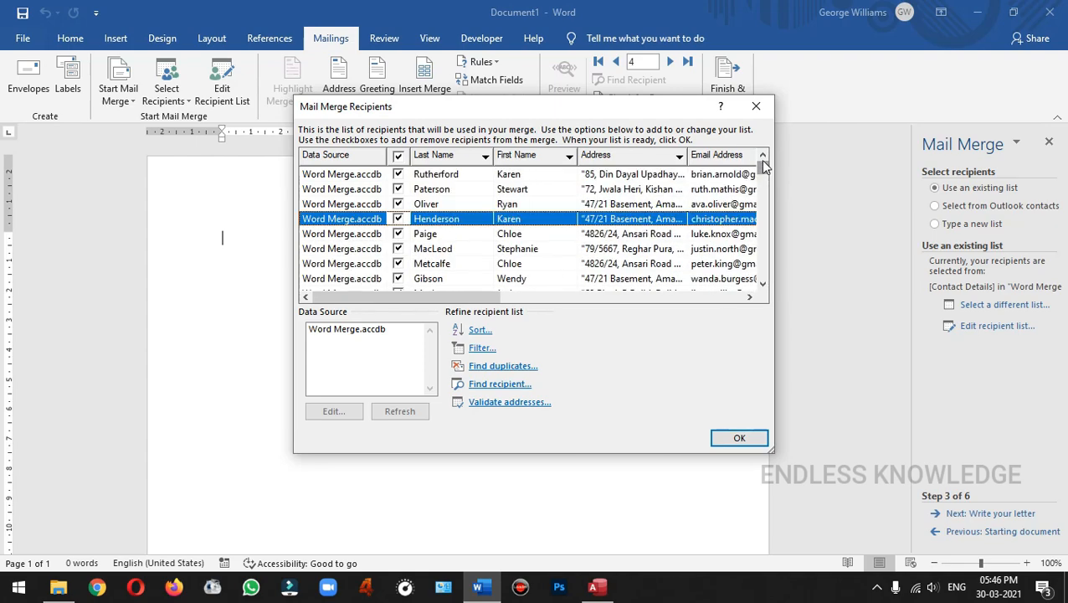
left_click(399, 189)
left_click(399, 204)
left_click(400, 218)
left_click(400, 234)
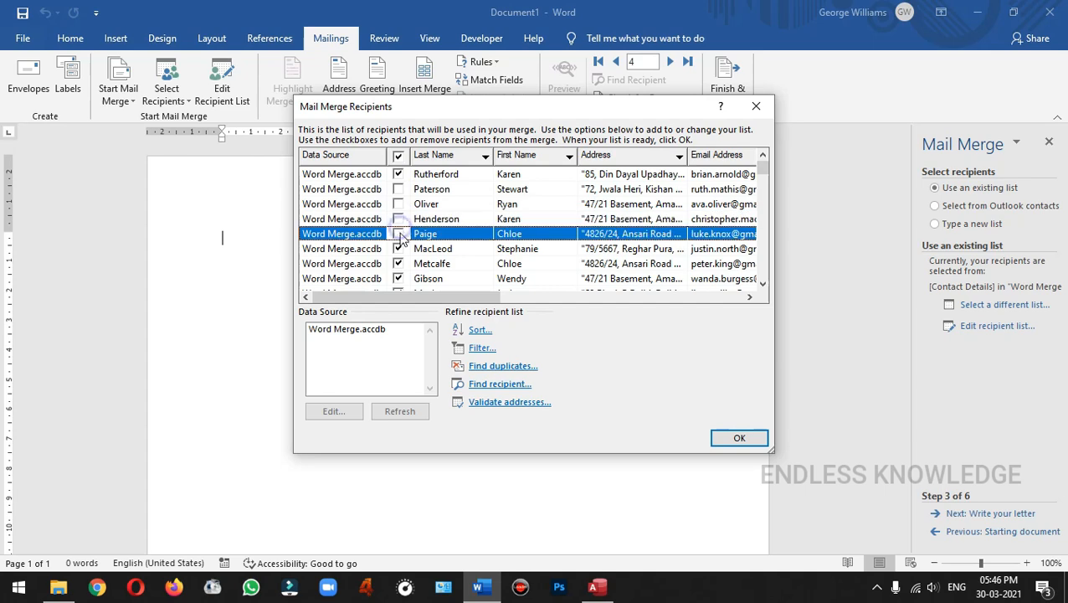
left_click(400, 233)
left_click(400, 219)
left_click(400, 203)
left_click(399, 189)
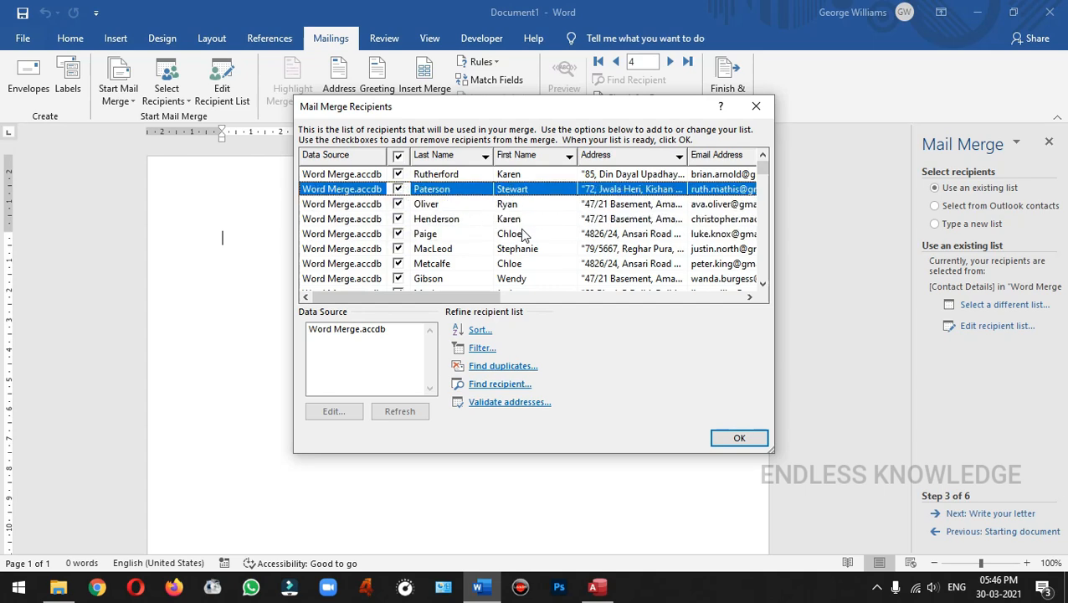
left_click(740, 438)
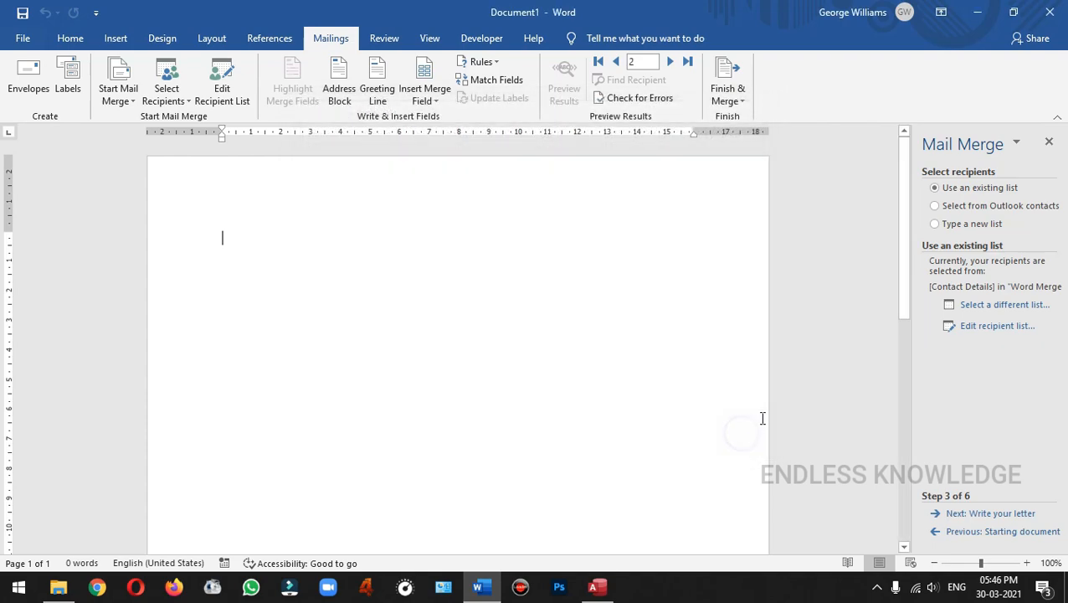
- Advance to writing the letter and type the ENDLESS KNOWLEDGE heading with the institute's address lines
left_click(1009, 513)
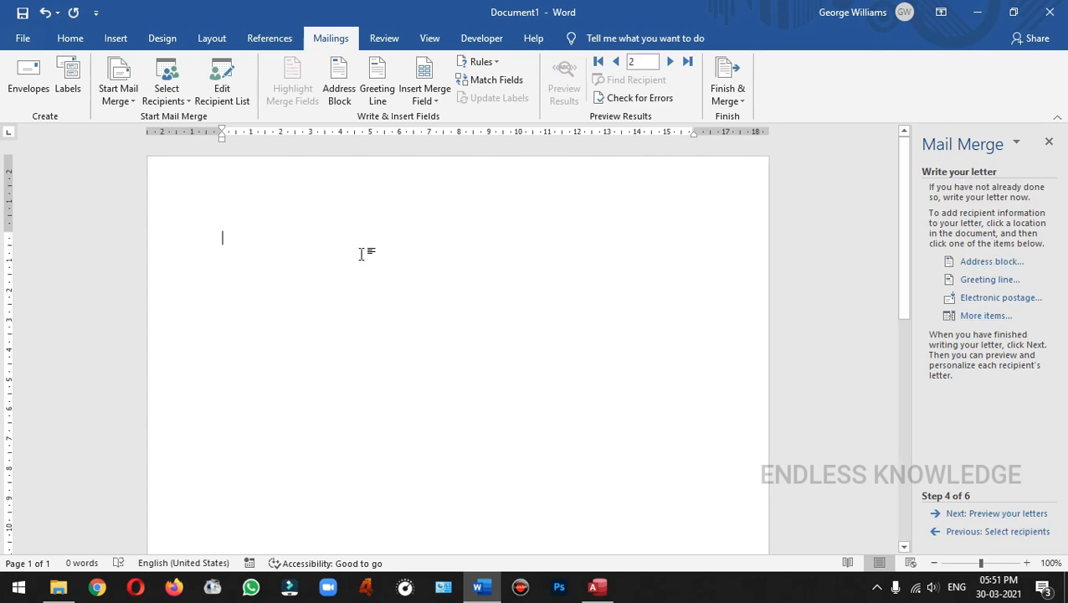
type("ENDLESS")
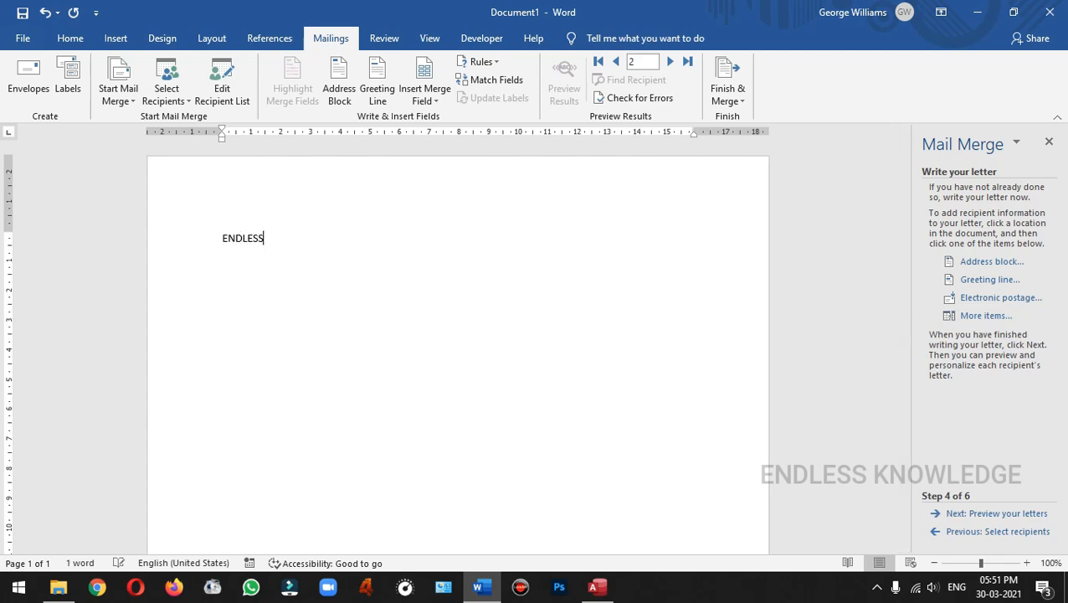
type(" KNOWLEDGE ")
type("36, 3rd c")
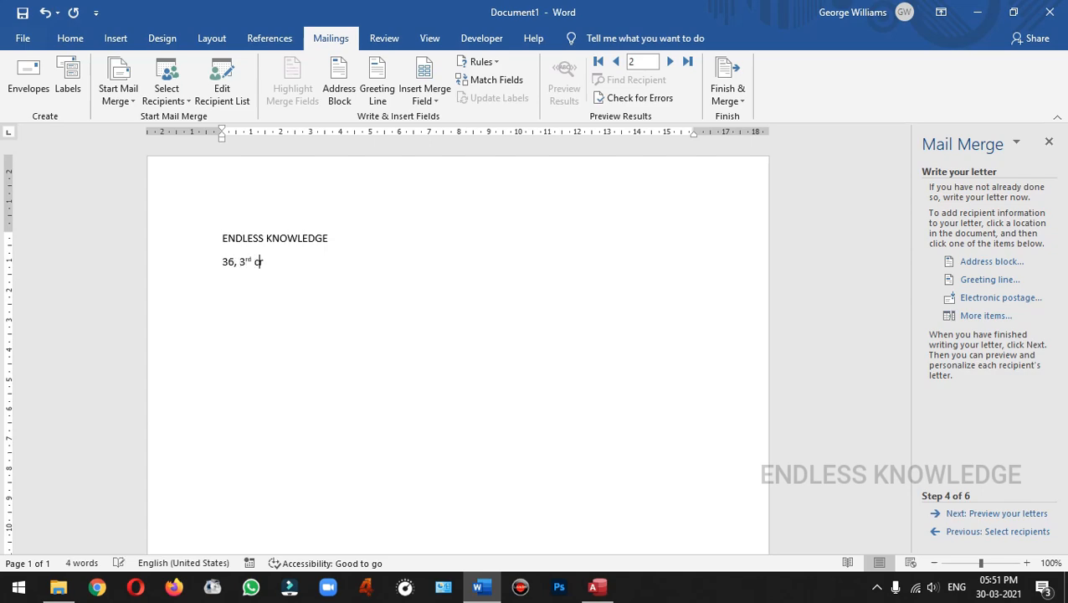
type("ross, Ilango nagar,")
key("Return")
type("S")
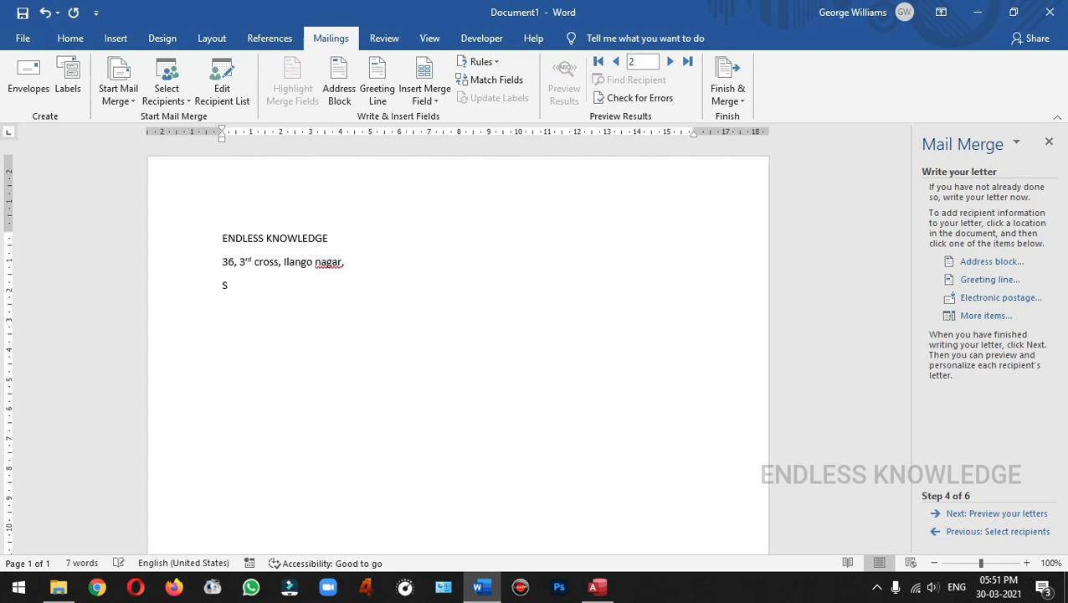
type("alem - 1")
key("Return")
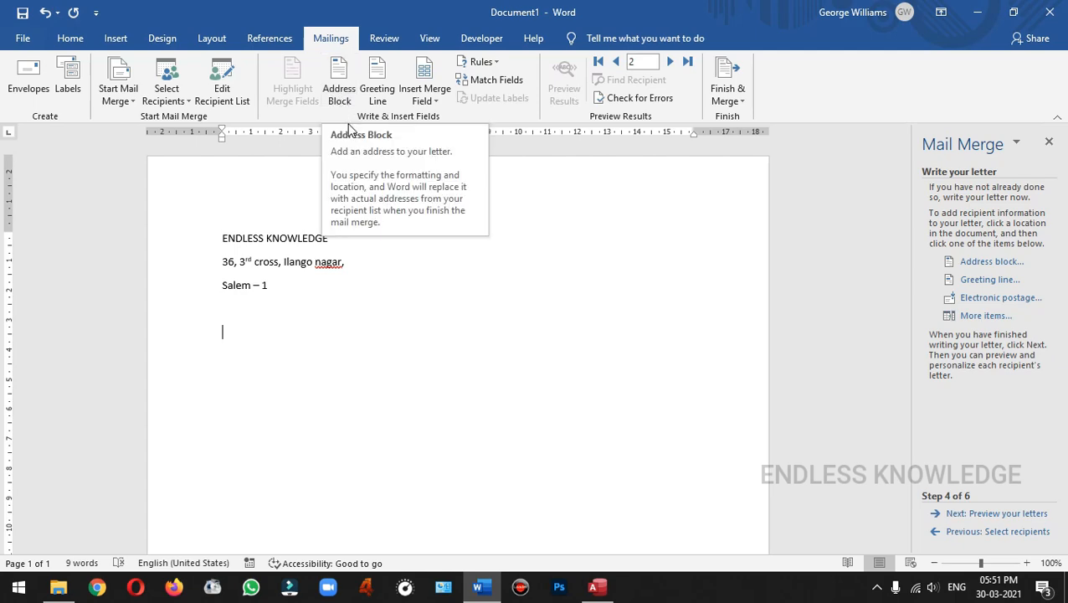
- Insert an «AddressBlock» with First Name, Last Name and Address matched to the contact fields
left_click(339, 84)
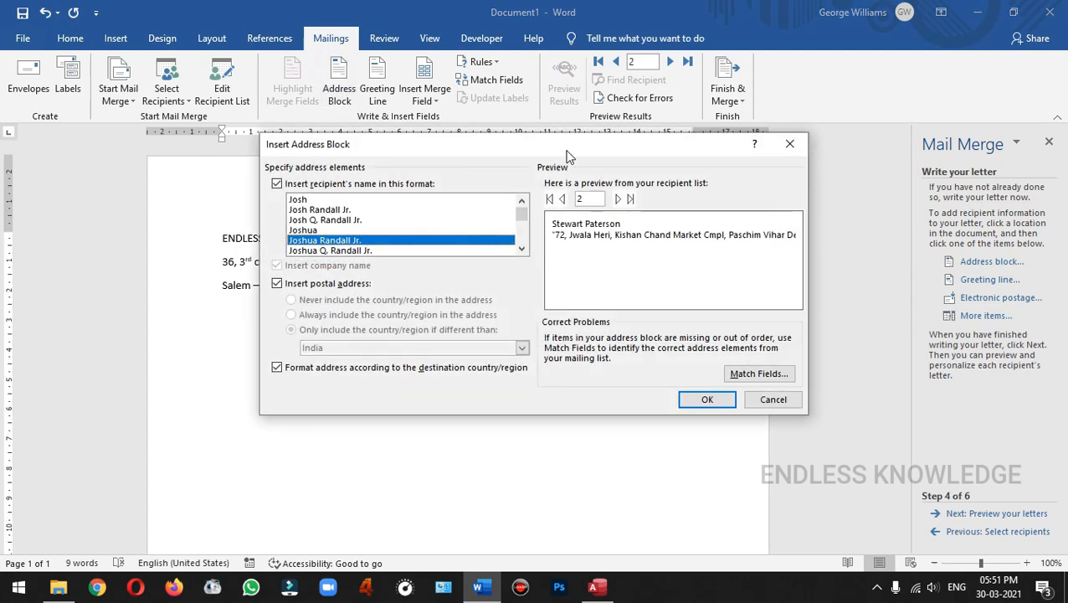
left_click_drag(561, 145, 608, 202)
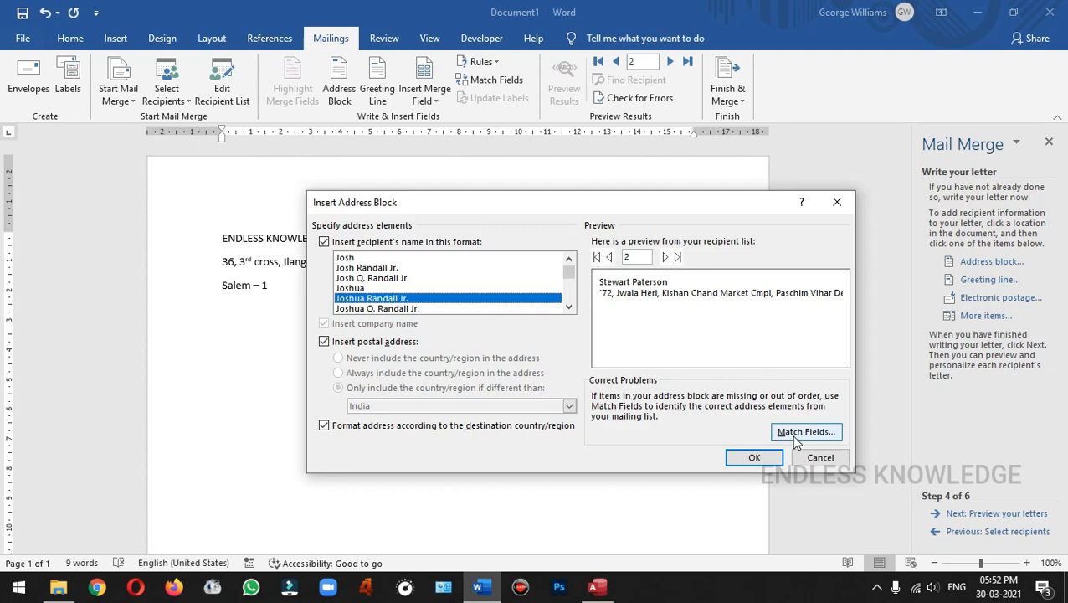
left_click(594, 587)
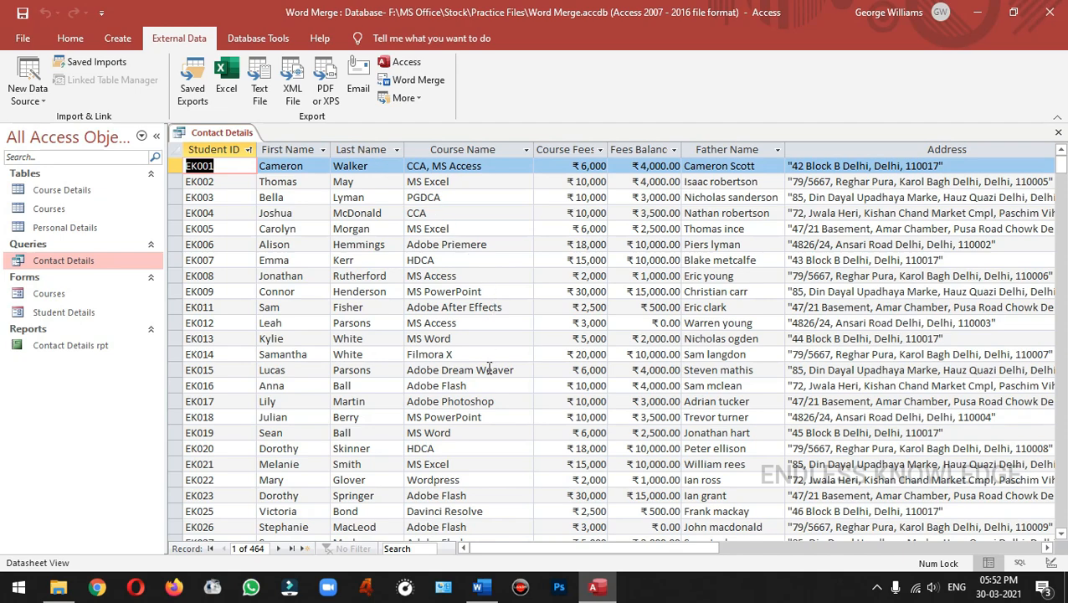
left_click(493, 585)
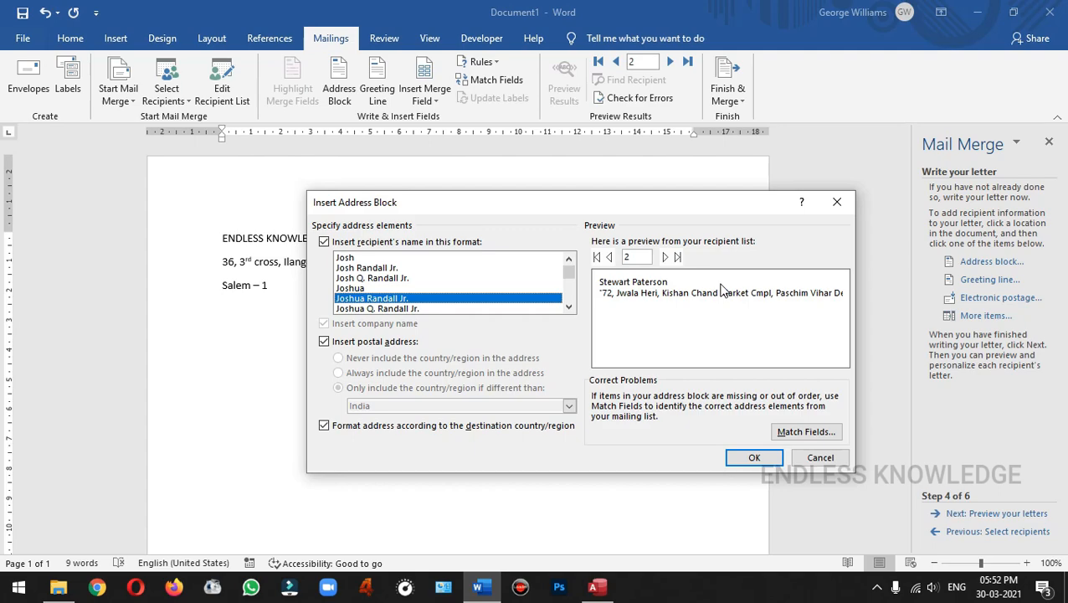
left_click(799, 431)
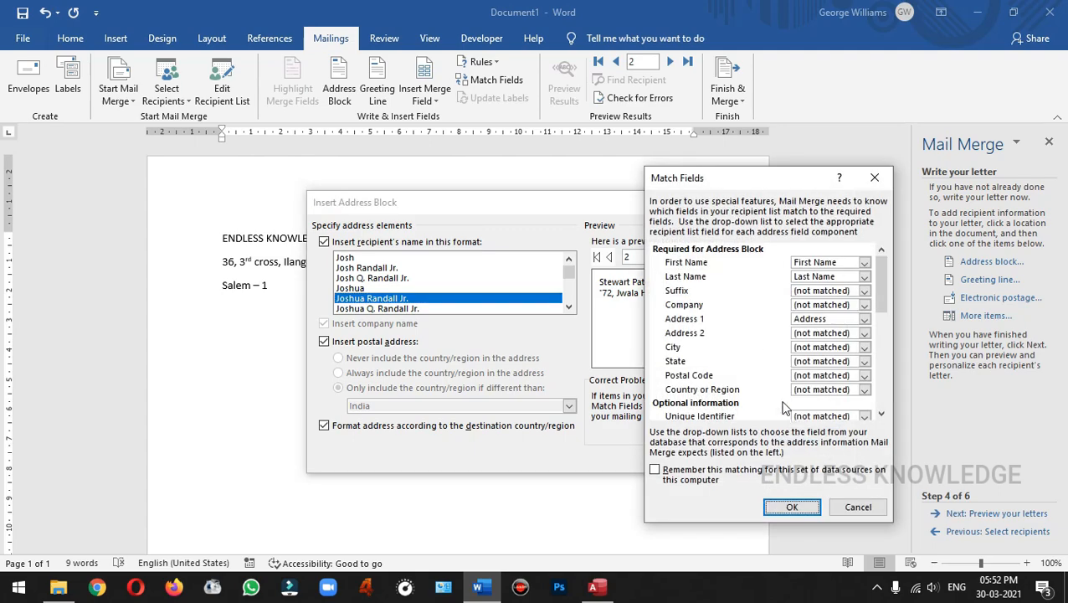
left_click(865, 265)
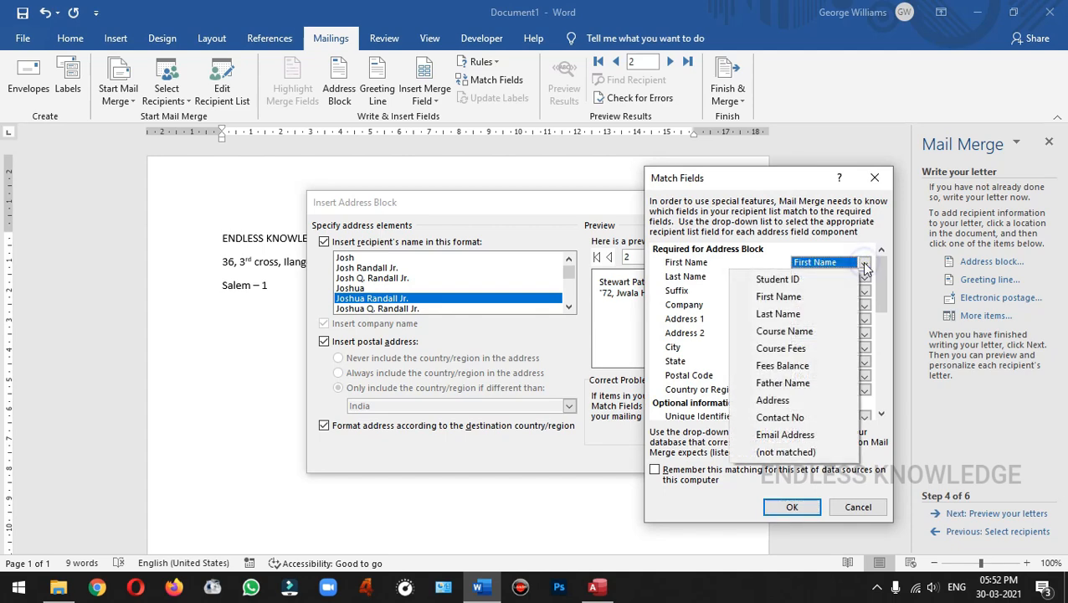
left_click(832, 297)
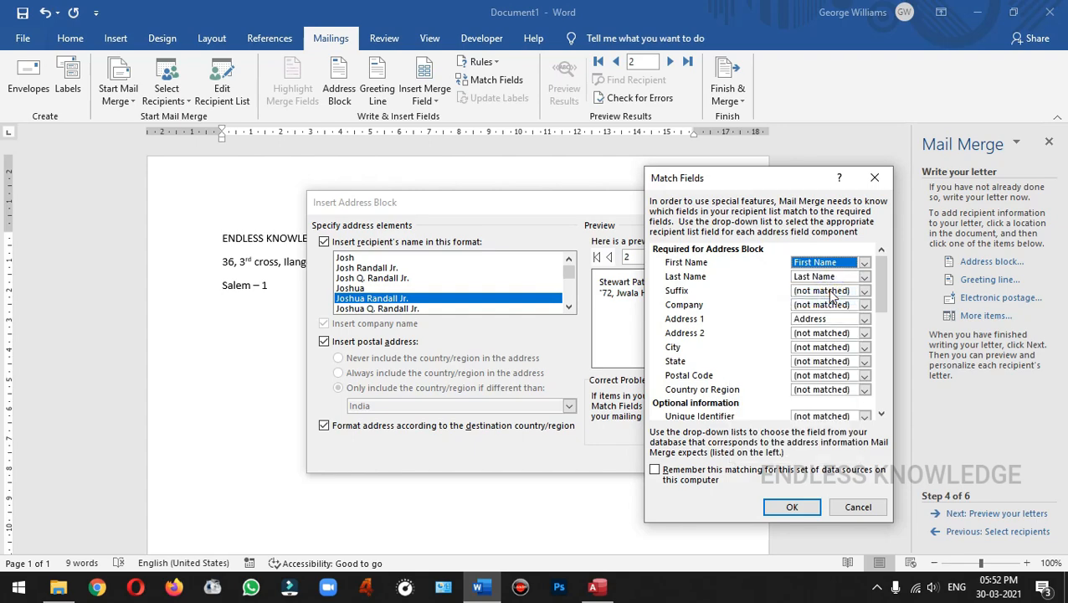
left_click(792, 508)
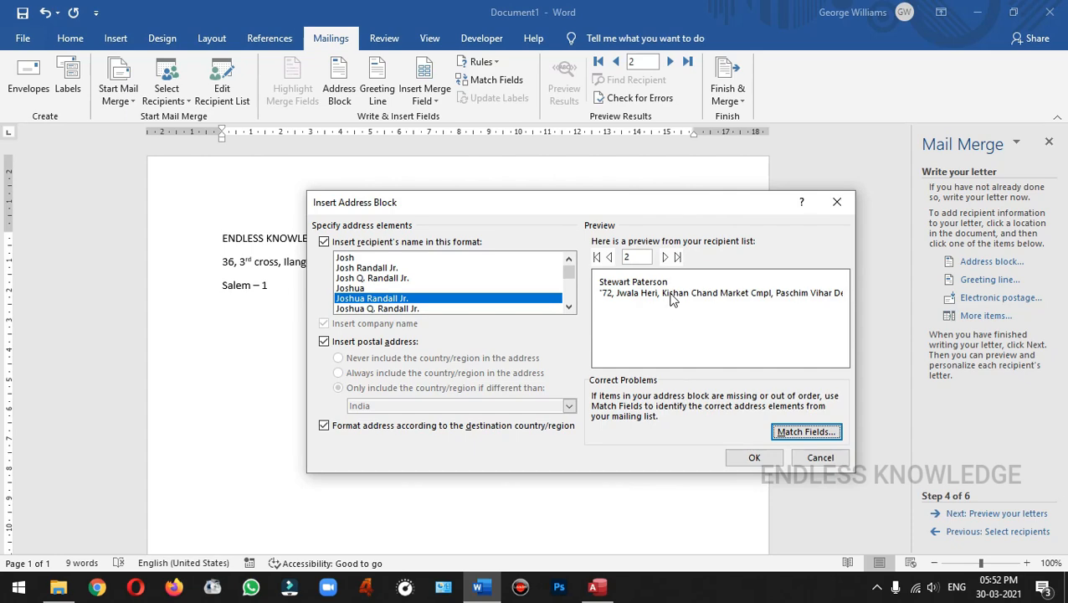
left_click(756, 458)
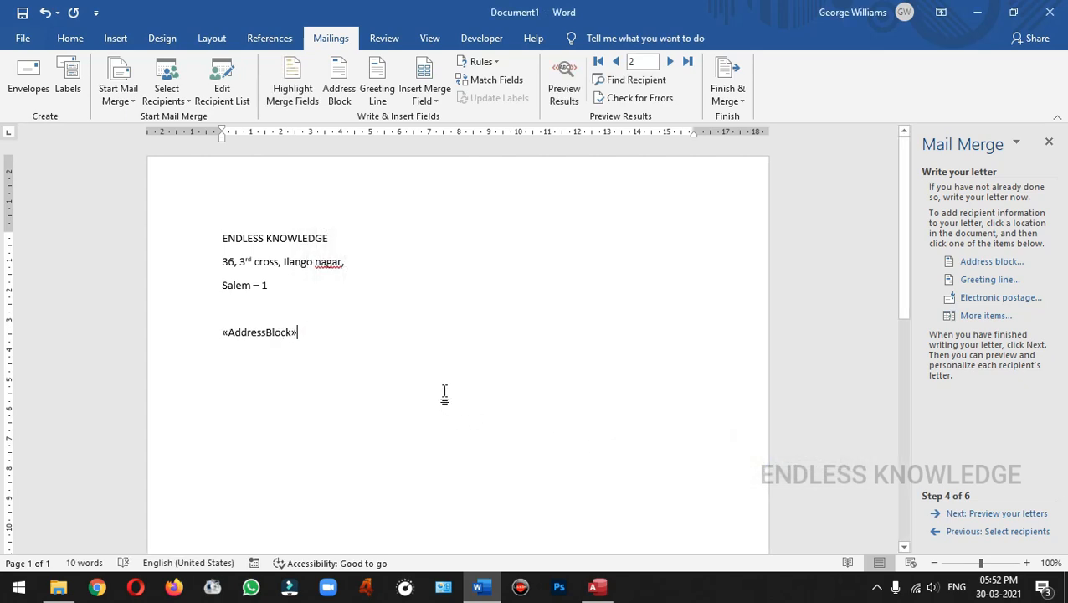
- Insert the «Contact_No» merge field on a new line below the address block
key("Return")
left_click(432, 102)
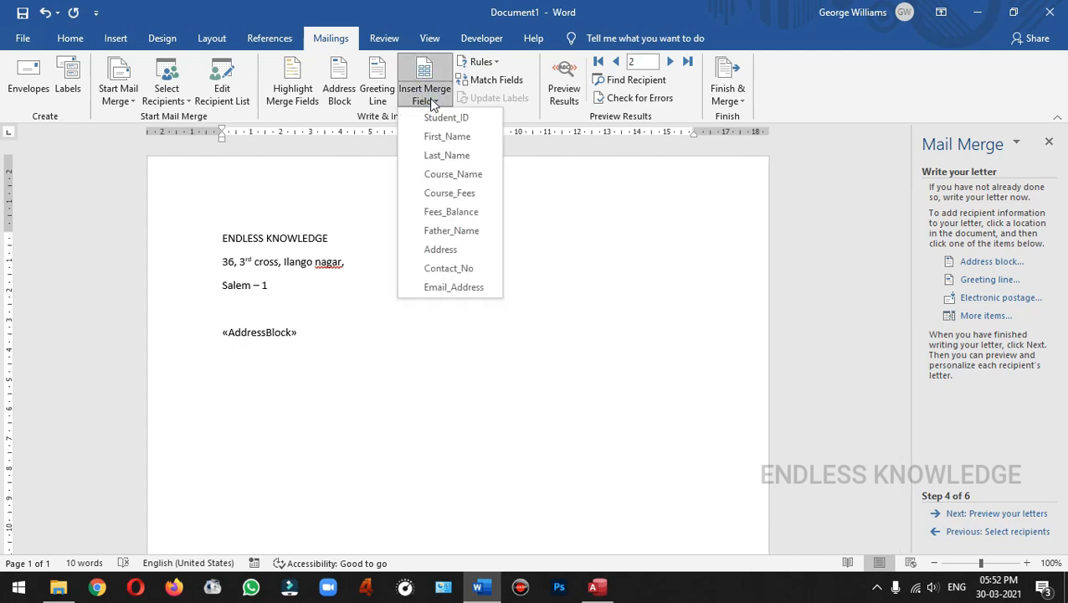
left_click(431, 99)
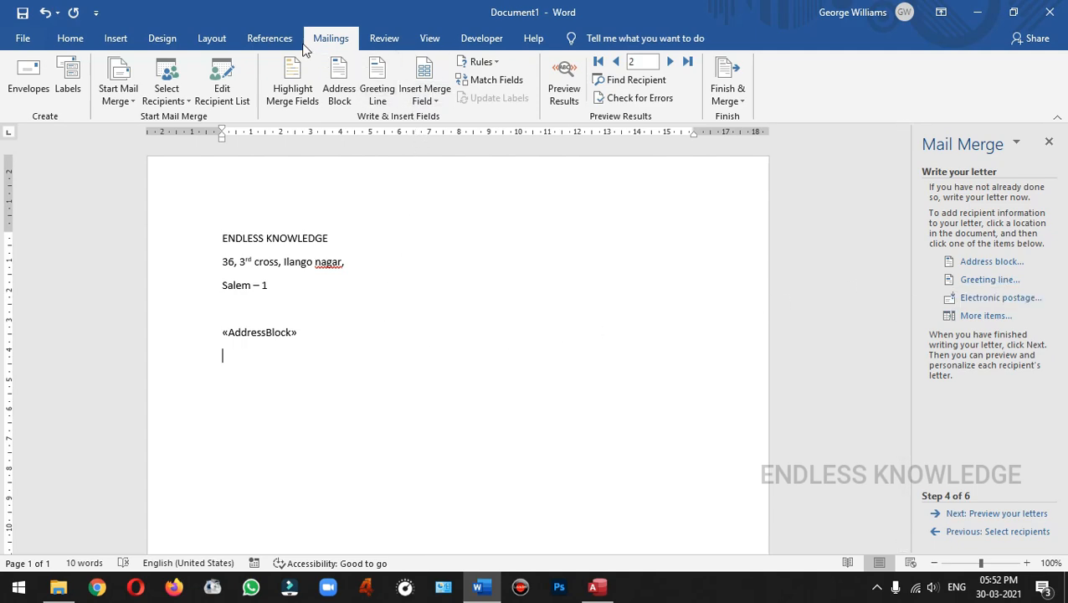
left_click(436, 101)
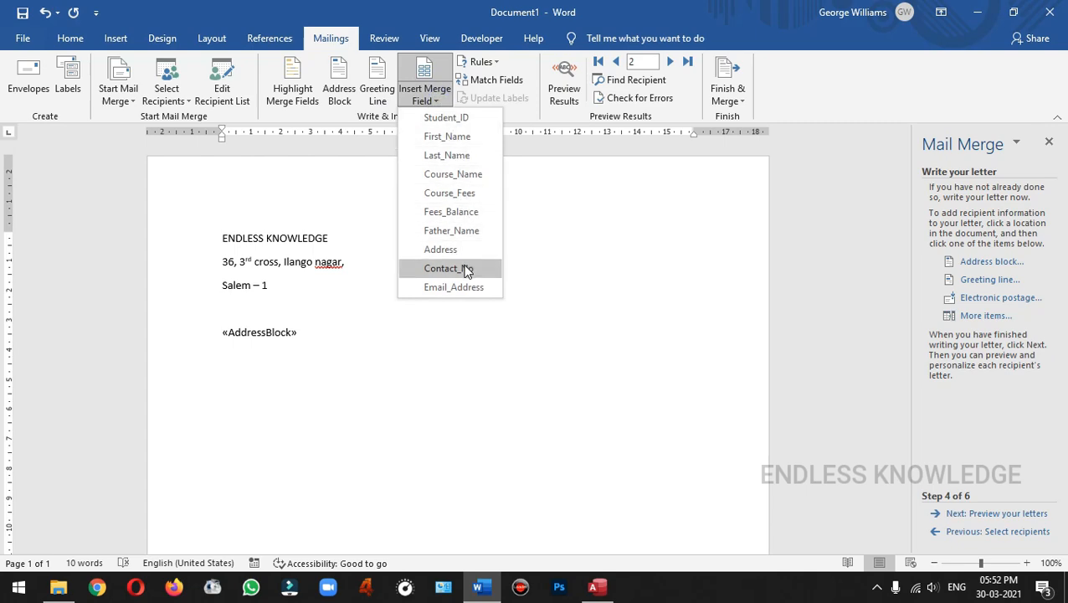
left_click(466, 270)
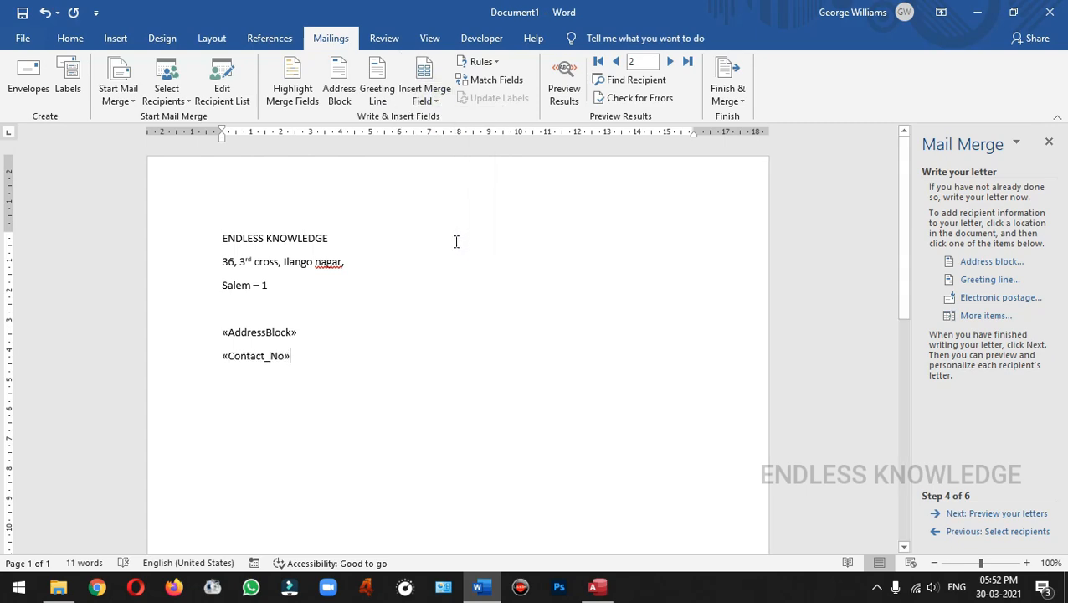
key("Return")
- Insert a «GreetingLine» using 'Dear' with the Joshua Randall Jr. name format
left_click(379, 84)
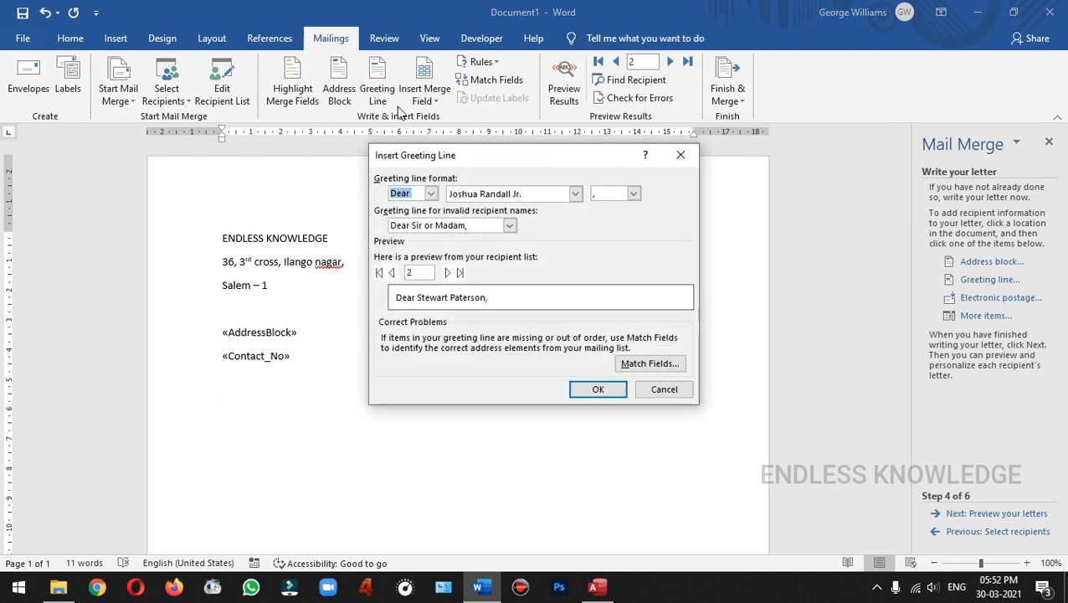
left_click(432, 194)
left_click(399, 217)
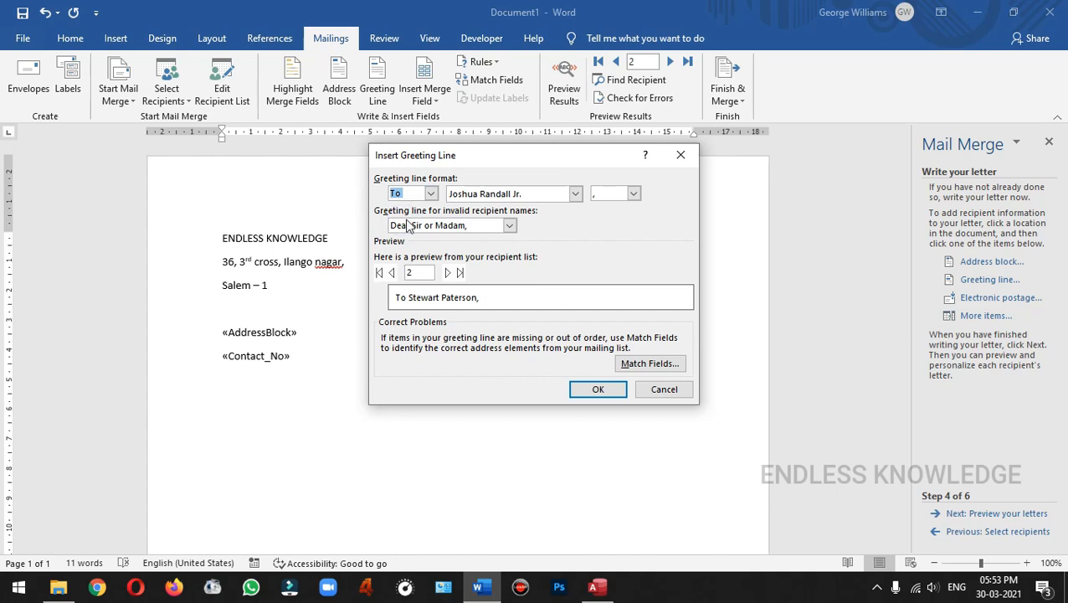
left_click(430, 194)
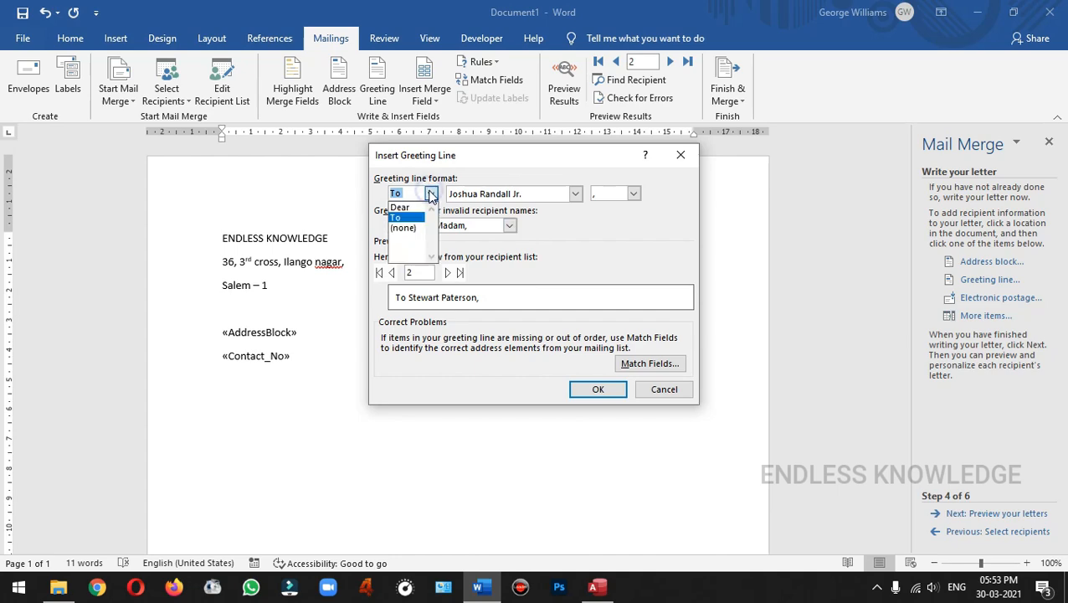
left_click(401, 207)
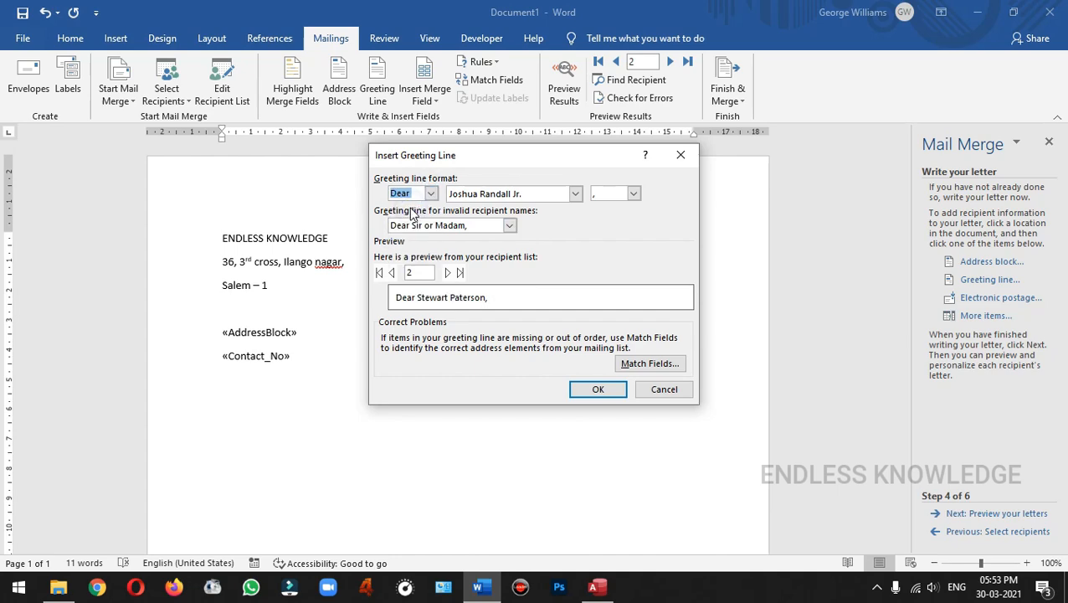
left_click(600, 389)
- Generate sample body text with =rand() below the greeting and indent its first paragraph
key("Return")
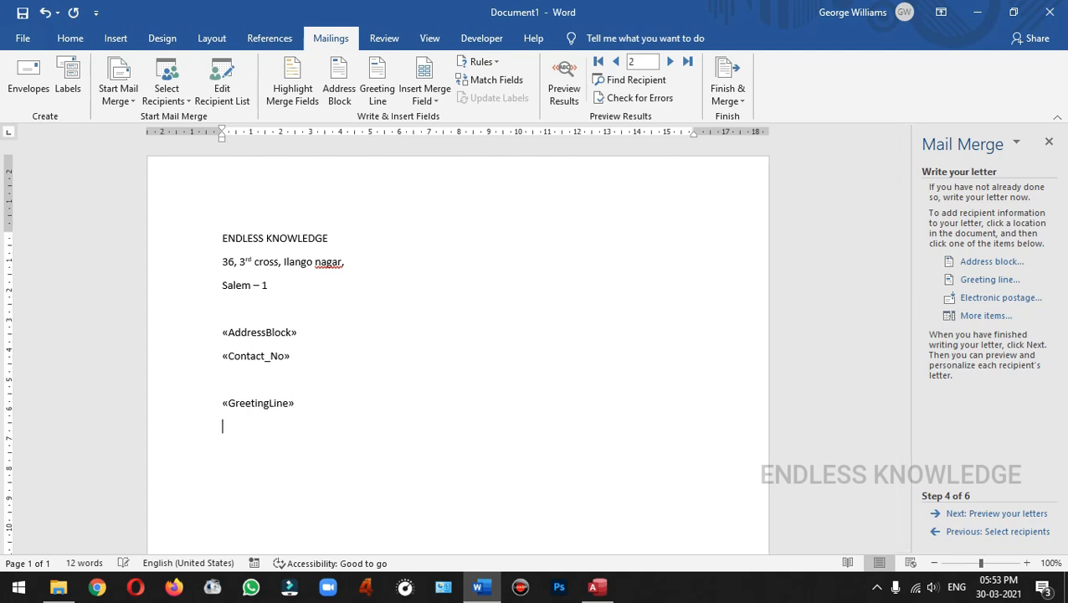
type("=rand()")
key("Return")
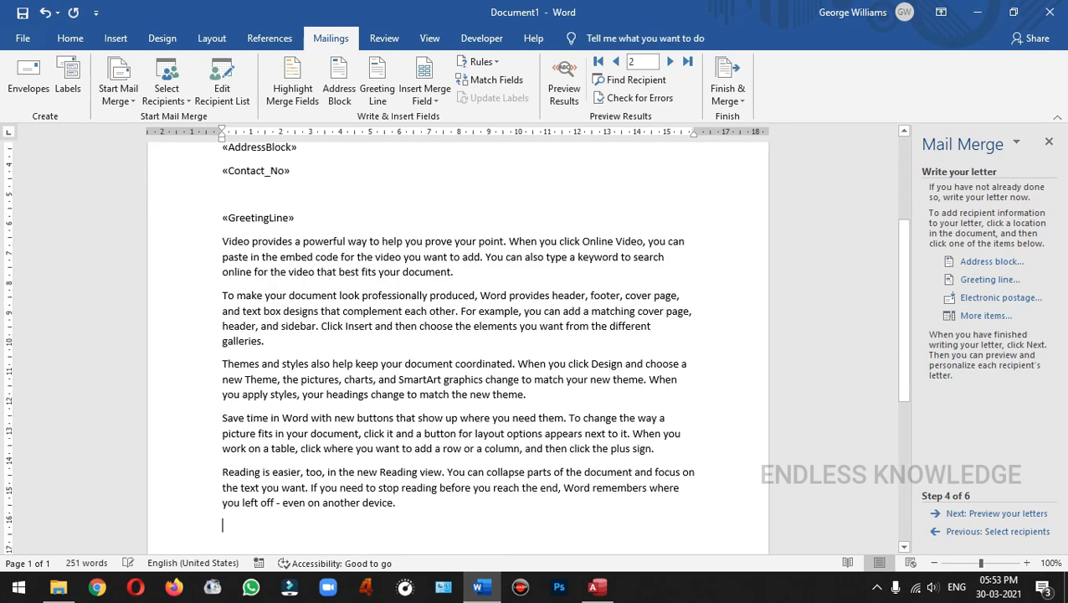
left_click(221, 241)
key("Tab")
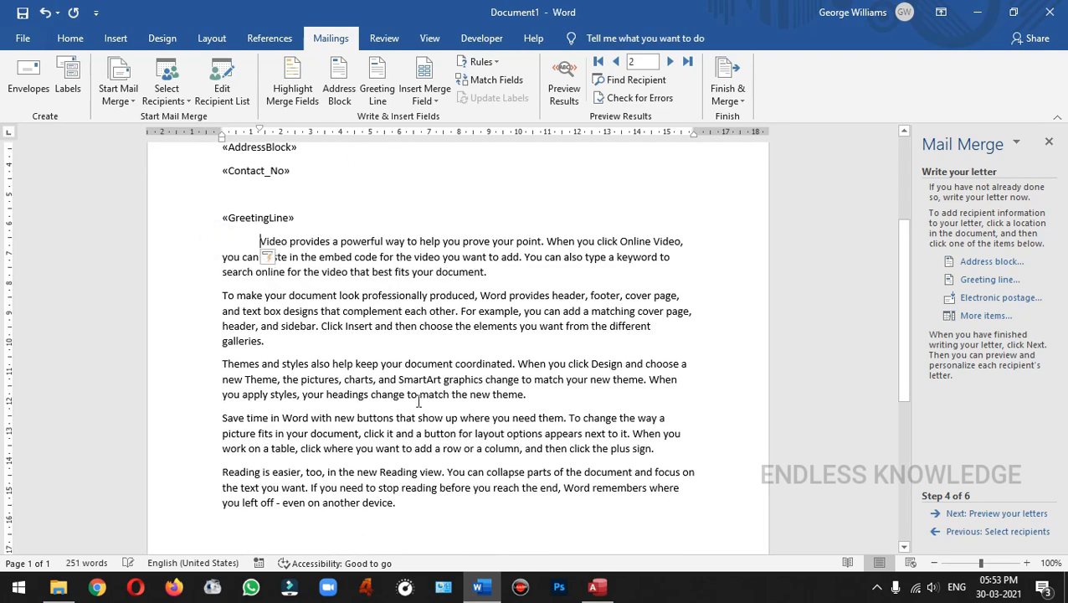
- Add a centred 'Thanking You' closing after the last paragraph and move on to the preview
scroll(410, 464, "down", 2)
left_click(410, 465)
type("Thankin")
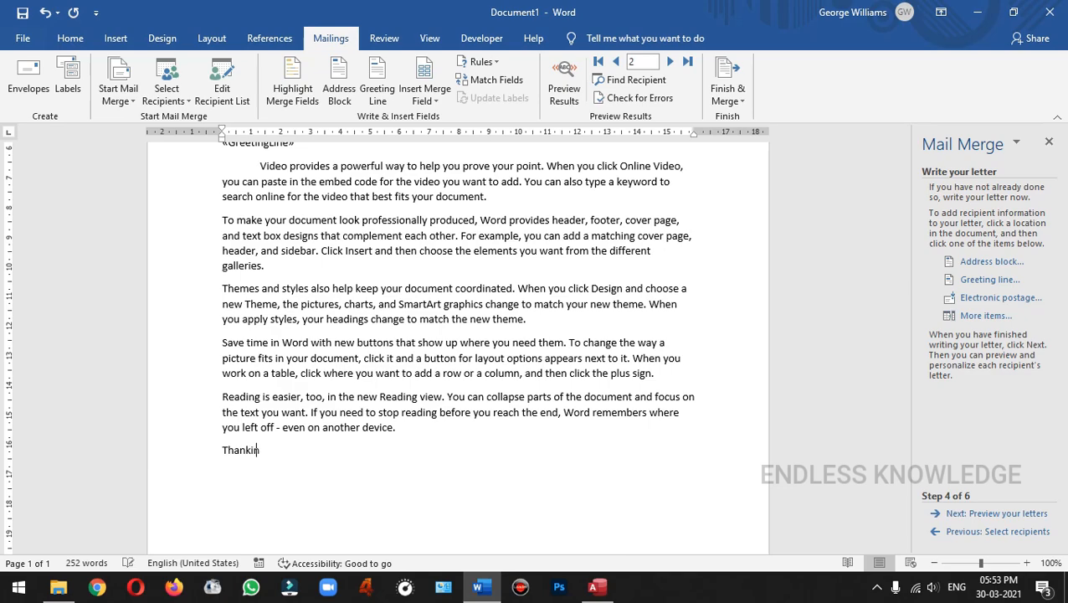
type("g You")
key("ctrl+e")
scroll(411, 461, "up", 3)
scroll(431, 360, "up", 2)
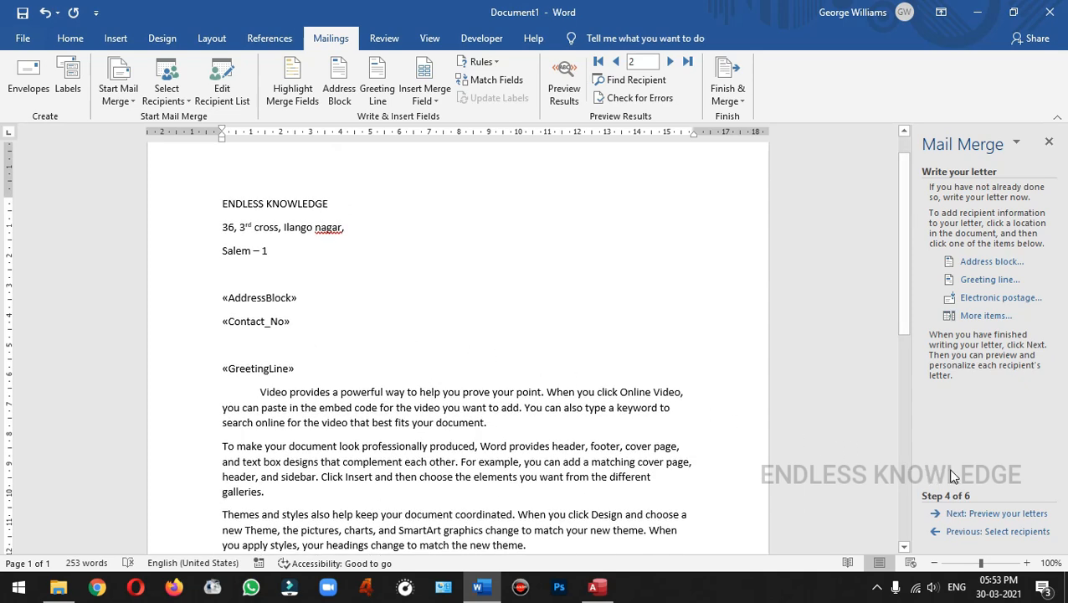
left_click(1000, 514)
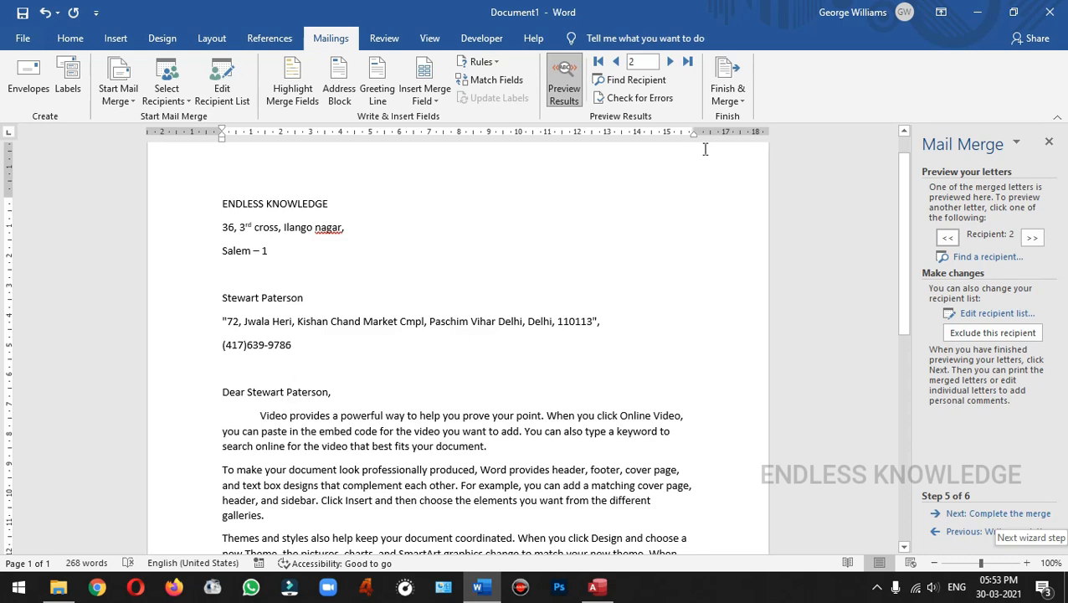
- Preview the merged letters, stepping forward from recipient 1 through the list
left_click(616, 62)
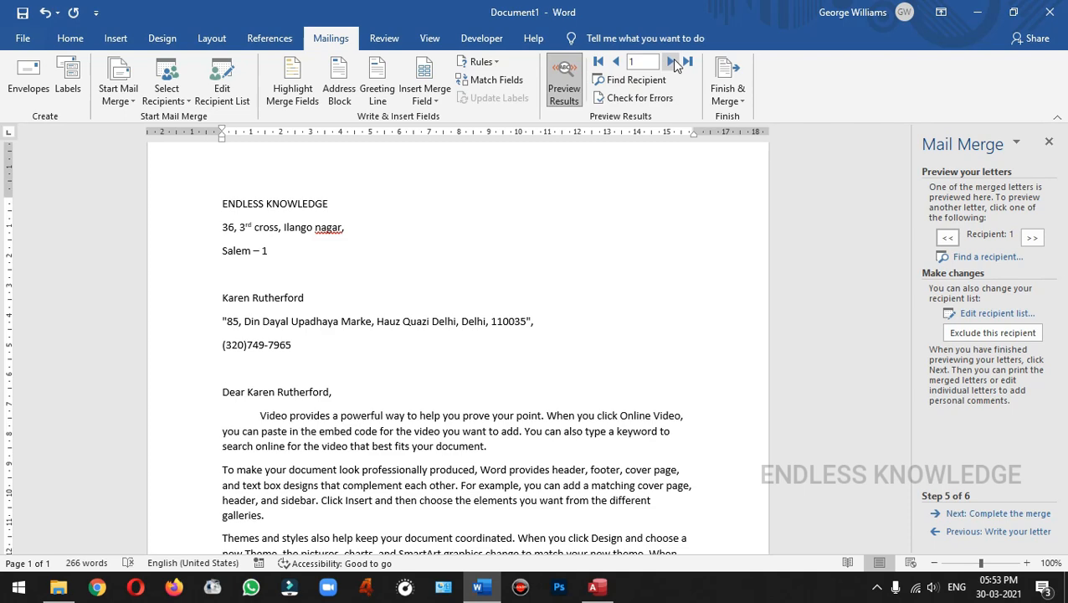
left_click(673, 62)
left_click(672, 62)
left_click(672, 62)
left_click(674, 63)
left_click(674, 62)
left_click(674, 63)
left_click(674, 63)
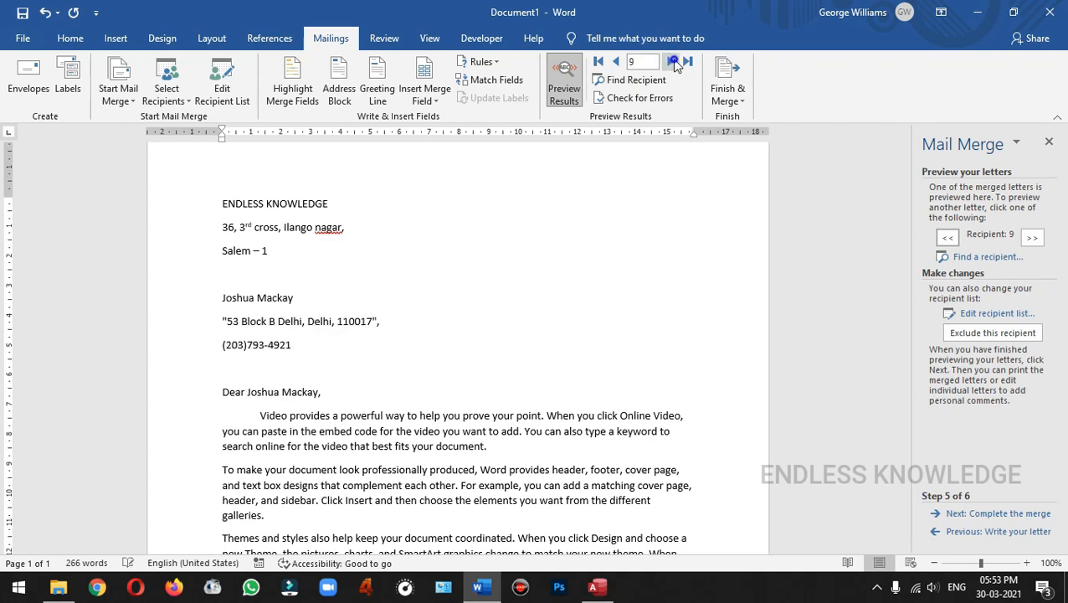
left_click(674, 63)
left_click(674, 63)
left_click(674, 63)
left_click(674, 62)
left_click(674, 63)
left_click(673, 62)
left_click(674, 63)
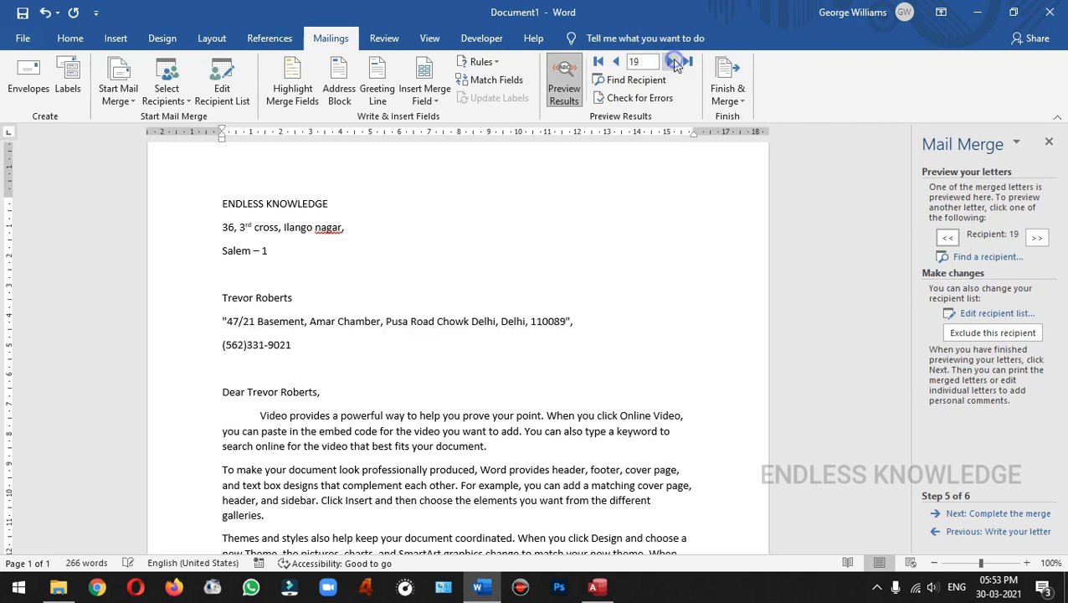
left_click(674, 63)
left_click(674, 63)
left_click(674, 63)
left_click(673, 63)
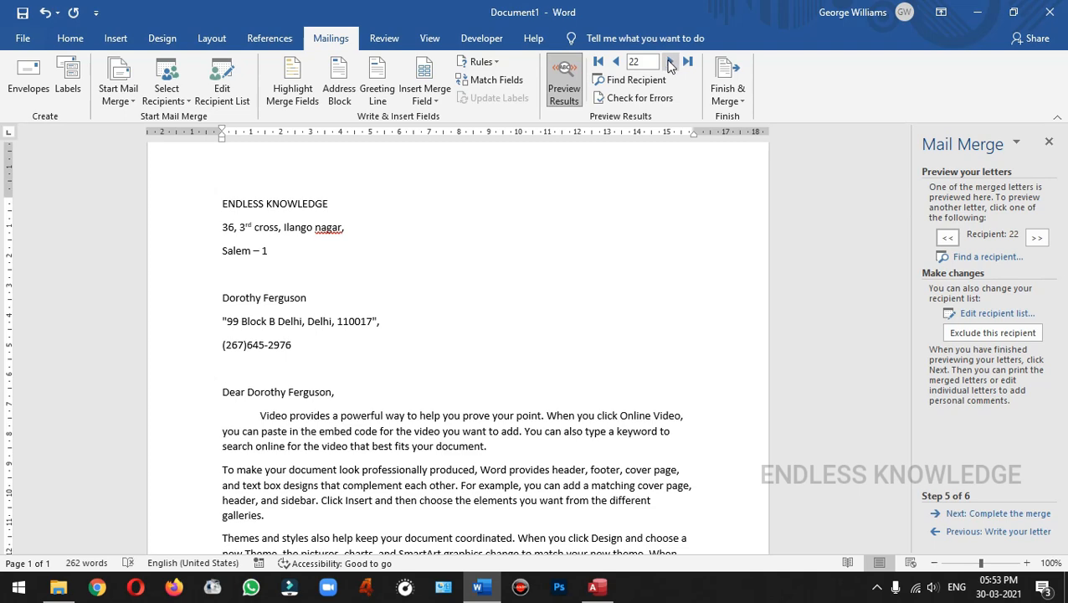
left_click(673, 62)
left_click(672, 62)
left_click(673, 61)
- Step back to recipient 15's letter and exclude that recipient from the merge
left_click(617, 62)
left_click(617, 63)
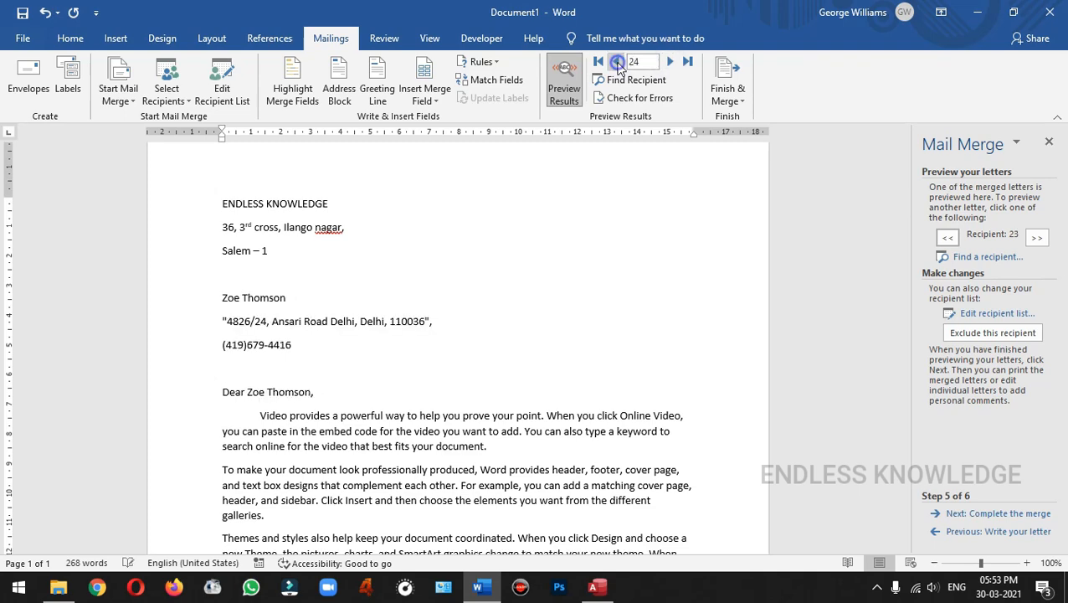
left_click(617, 63)
left_click(617, 63)
left_click(617, 62)
left_click(617, 63)
left_click(617, 63)
left_click(617, 63)
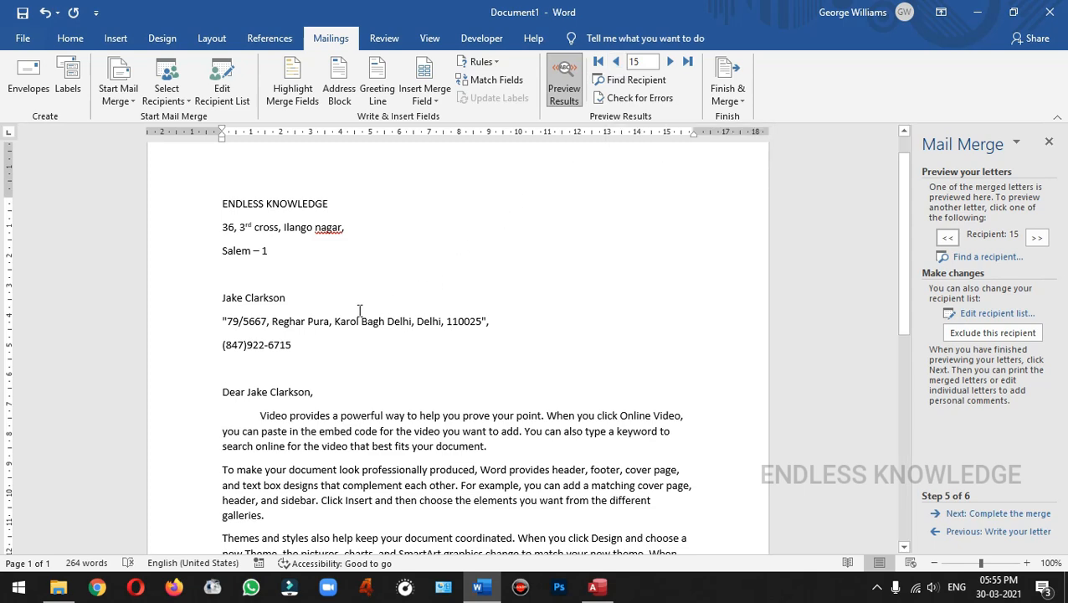
left_click(1016, 339)
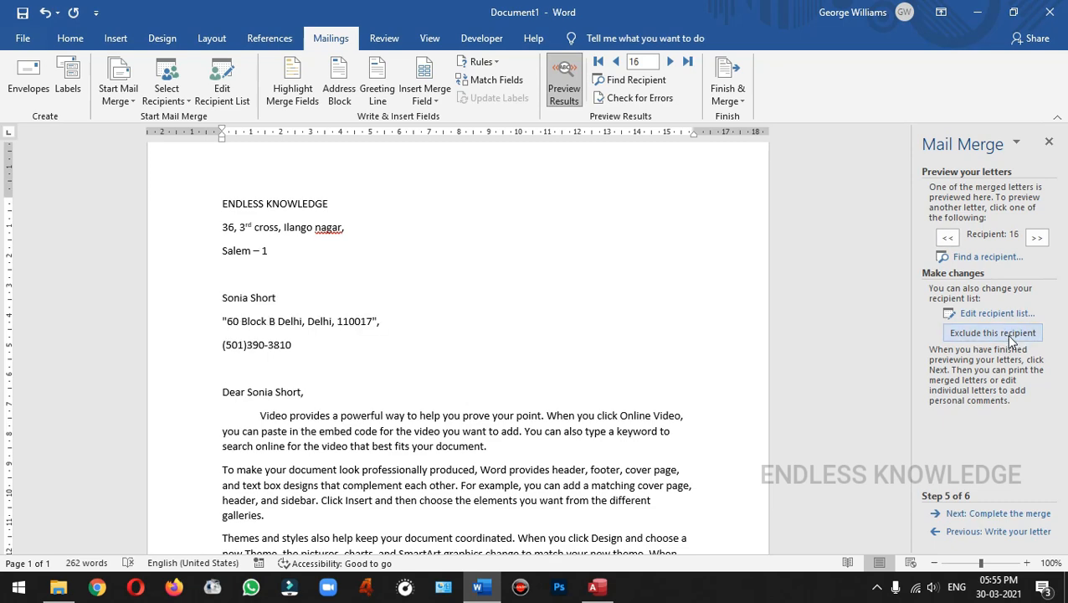
- In the Mail Merge Recipients list, re-tick the excluded contact and restore any accidentally unticked ones
left_click(988, 313)
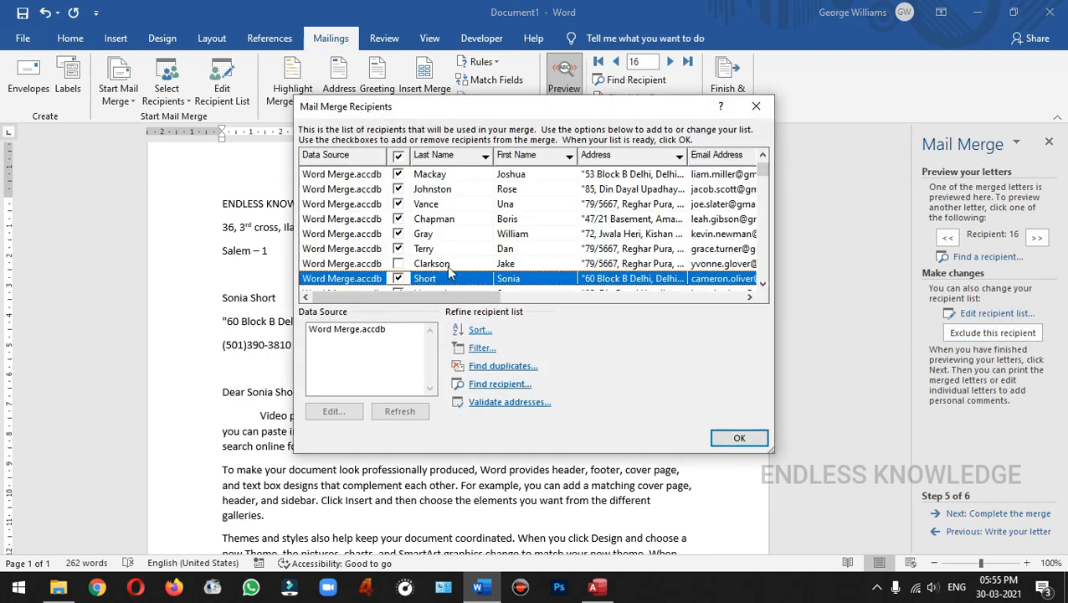
scroll(439, 242, "down", 1)
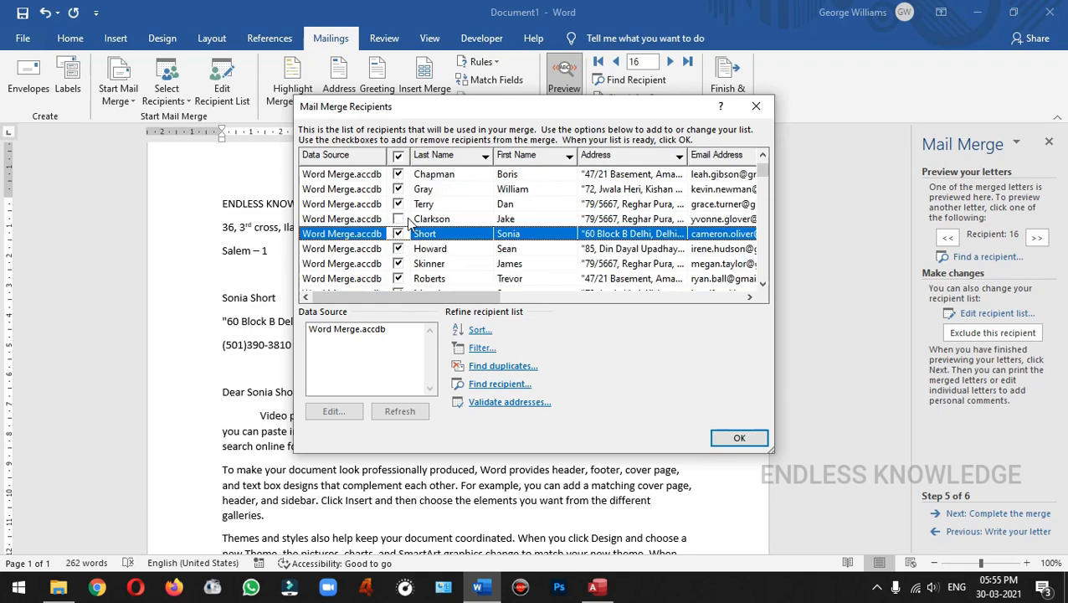
left_click(400, 219)
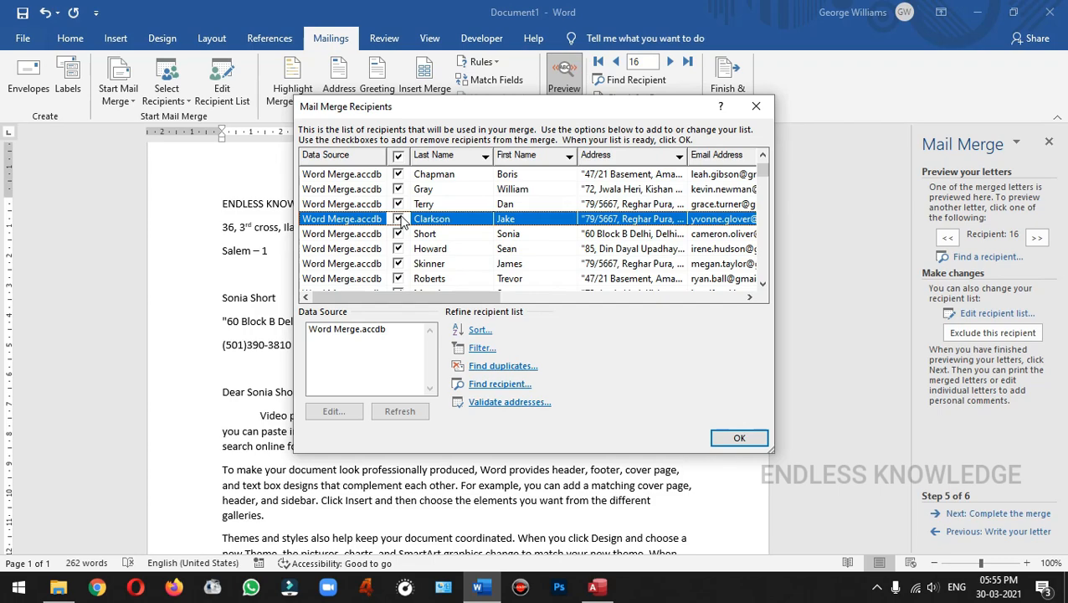
left_click(399, 233)
left_click(400, 248)
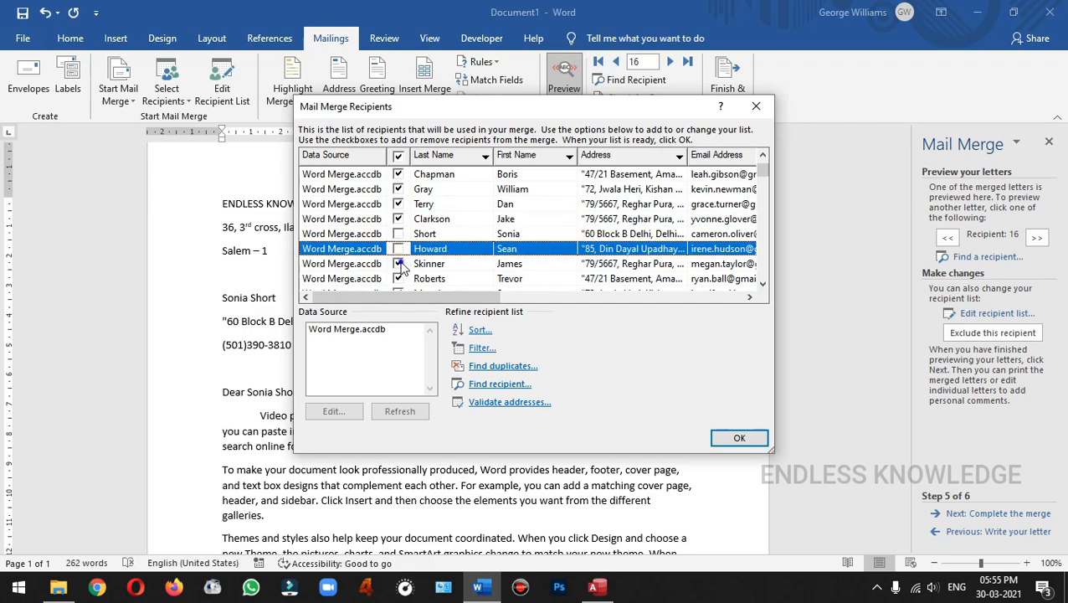
left_click(400, 264)
left_click(400, 264)
left_click(399, 249)
left_click(399, 234)
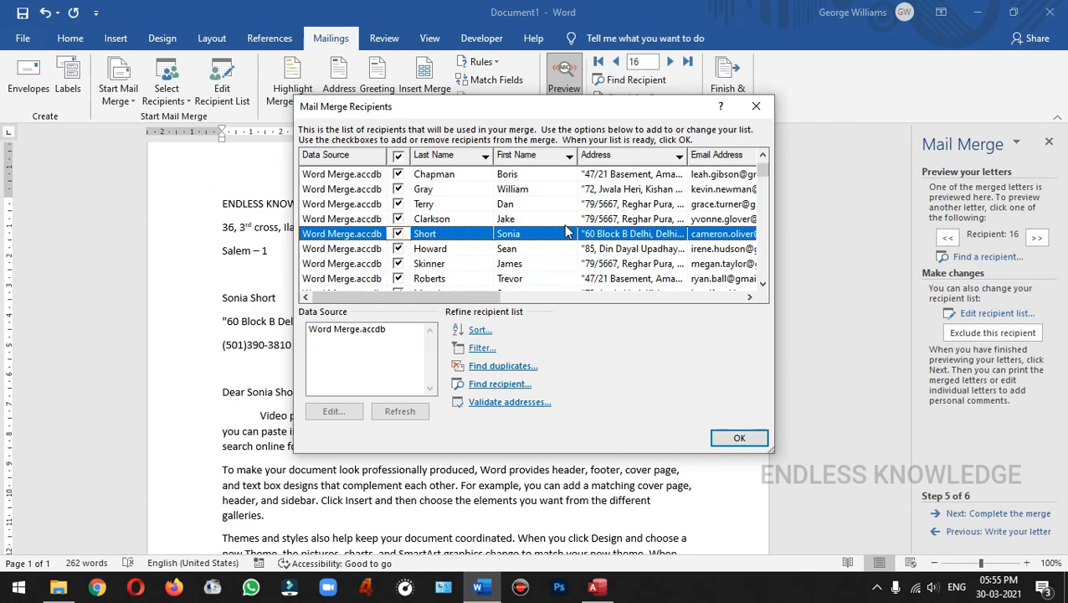
left_click(733, 440)
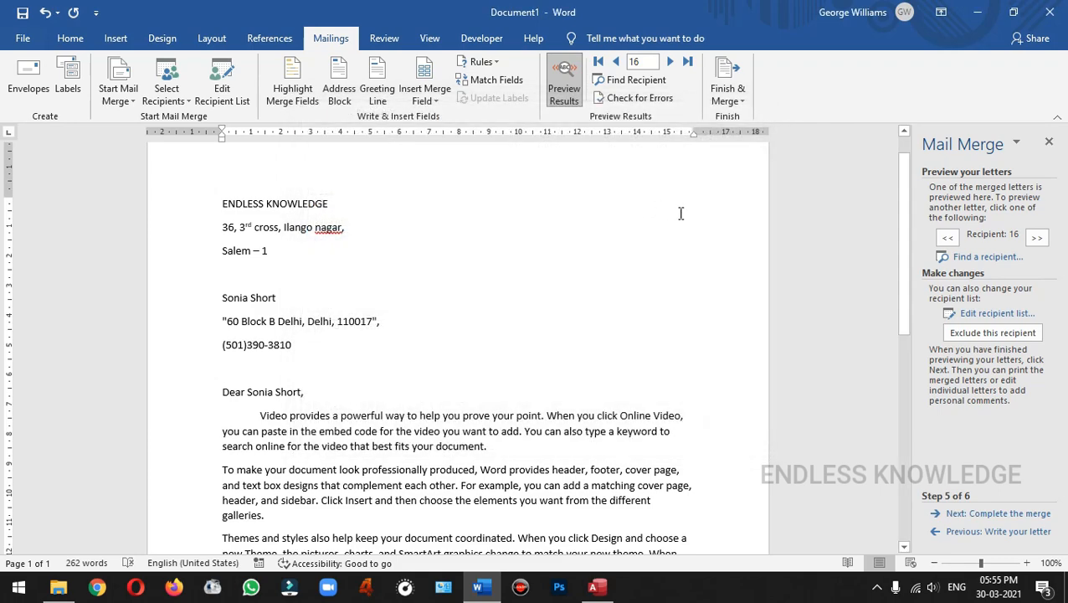
- Reach step 6 of the merge and set printing to records 1–100, then cancel without printing
left_click(1005, 515)
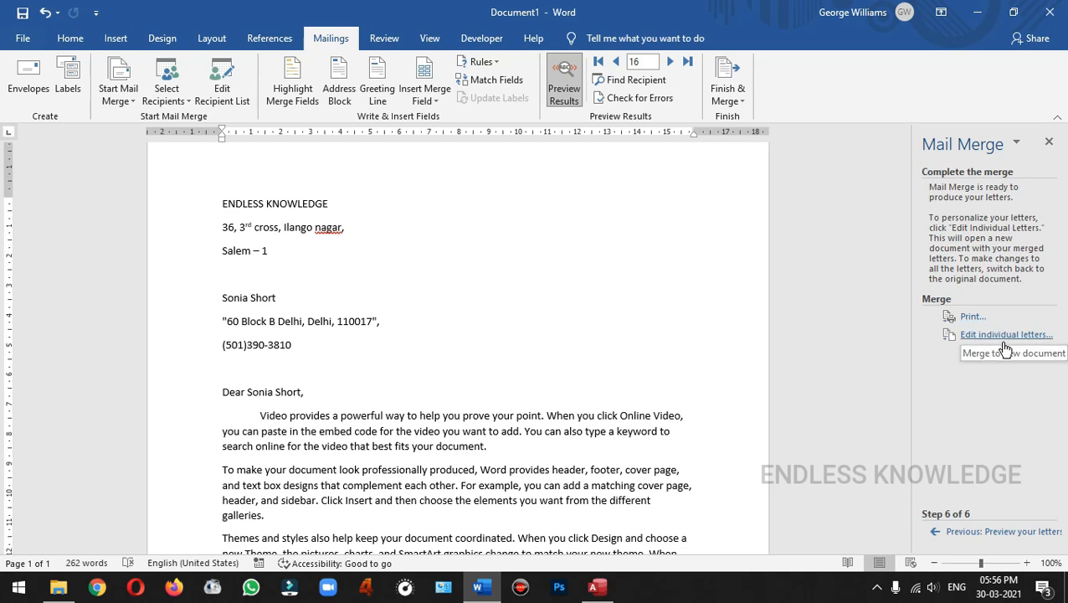
left_click(972, 316)
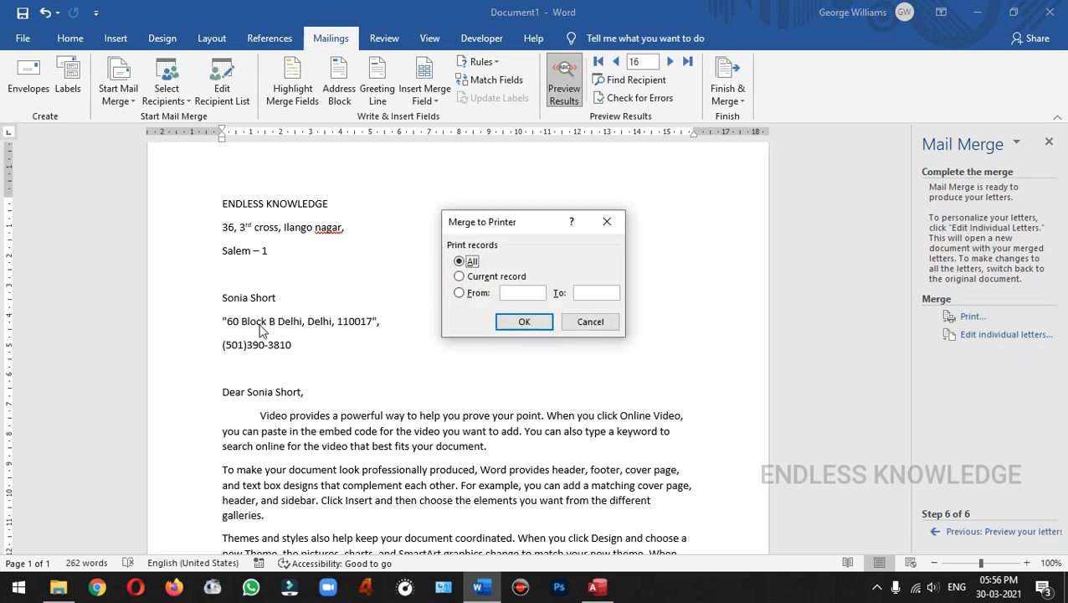
left_click(494, 278)
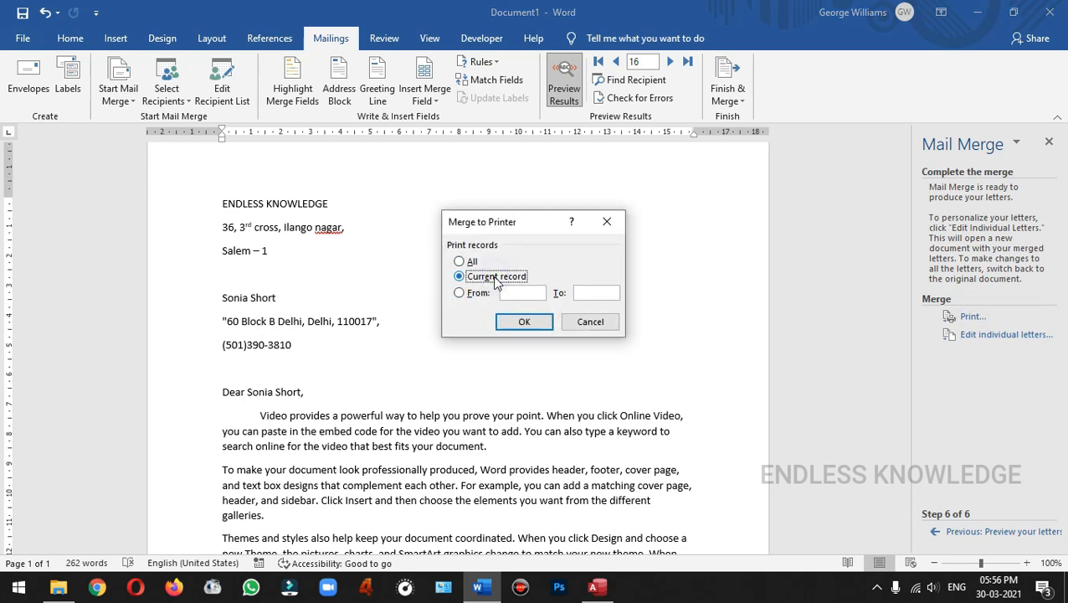
left_click(531, 293)
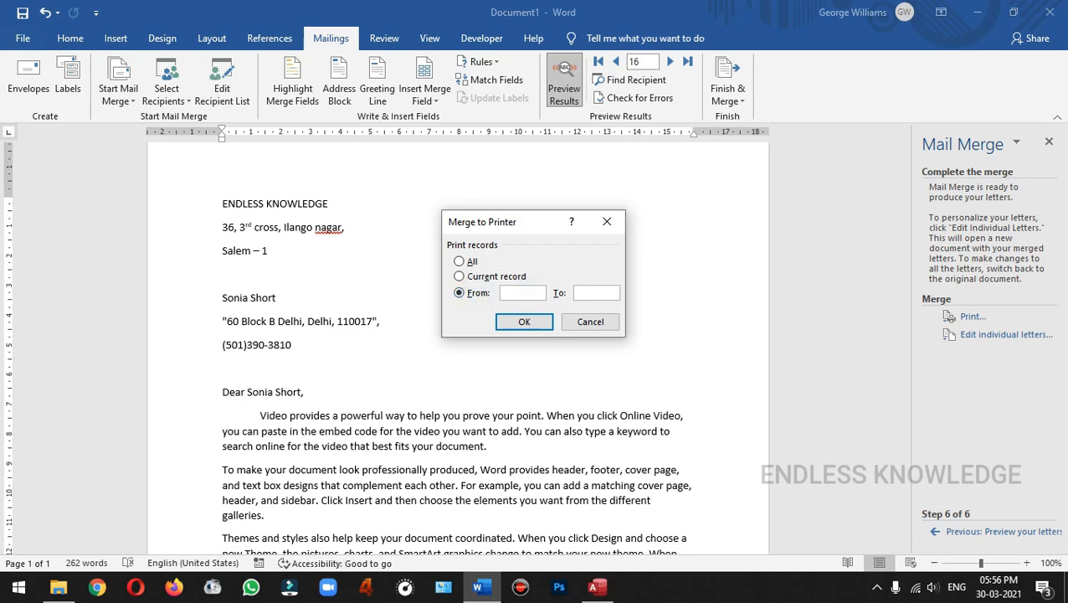
left_click(599, 294)
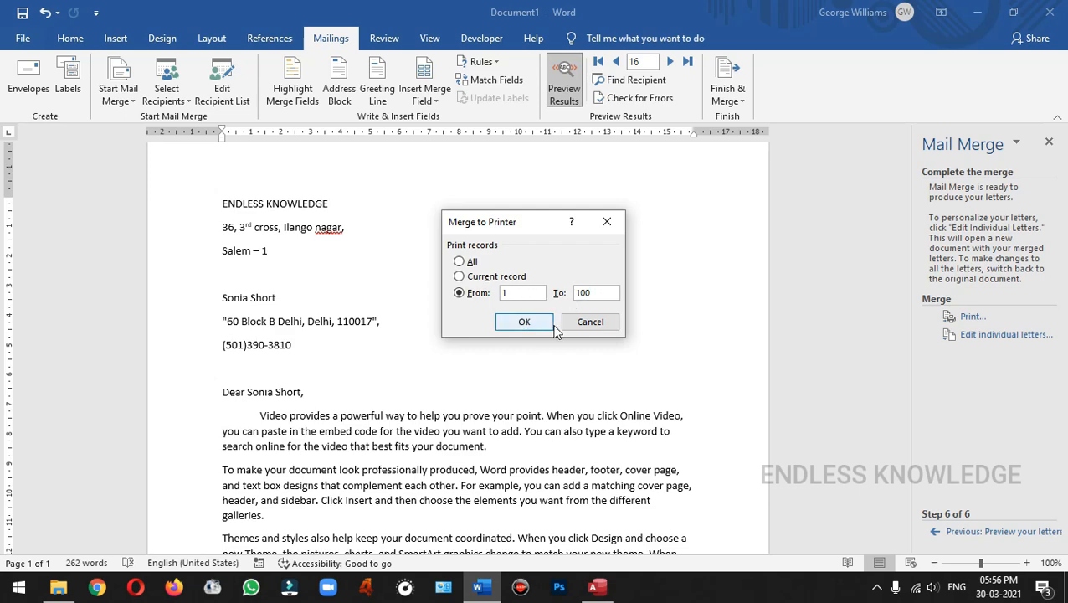
left_click(584, 321)
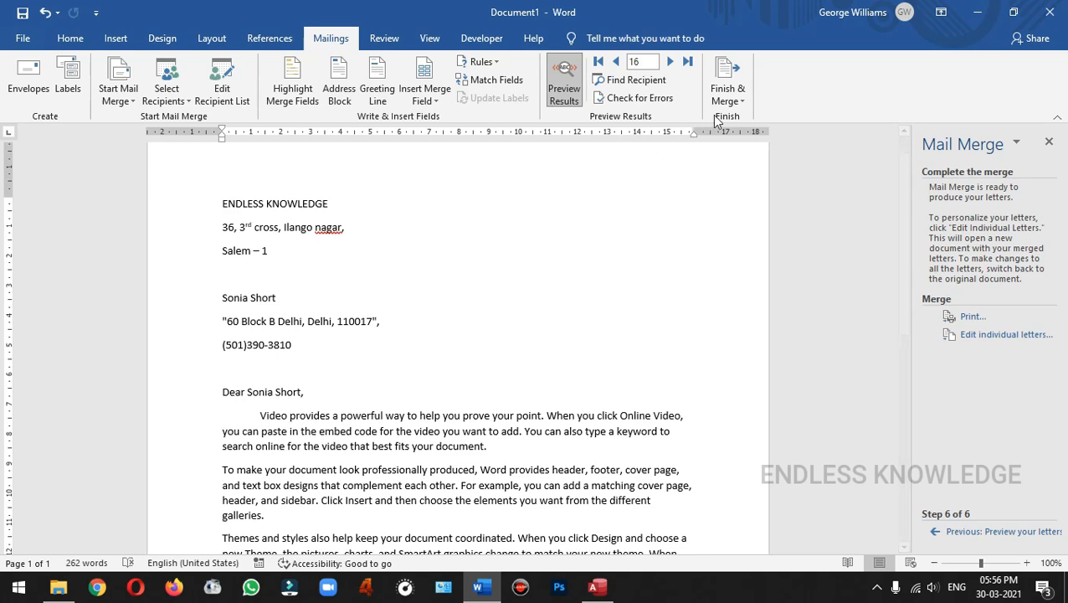
- Start the Send Email Messages merge and find the Email Address column in Access's Contact Details
left_click(740, 99)
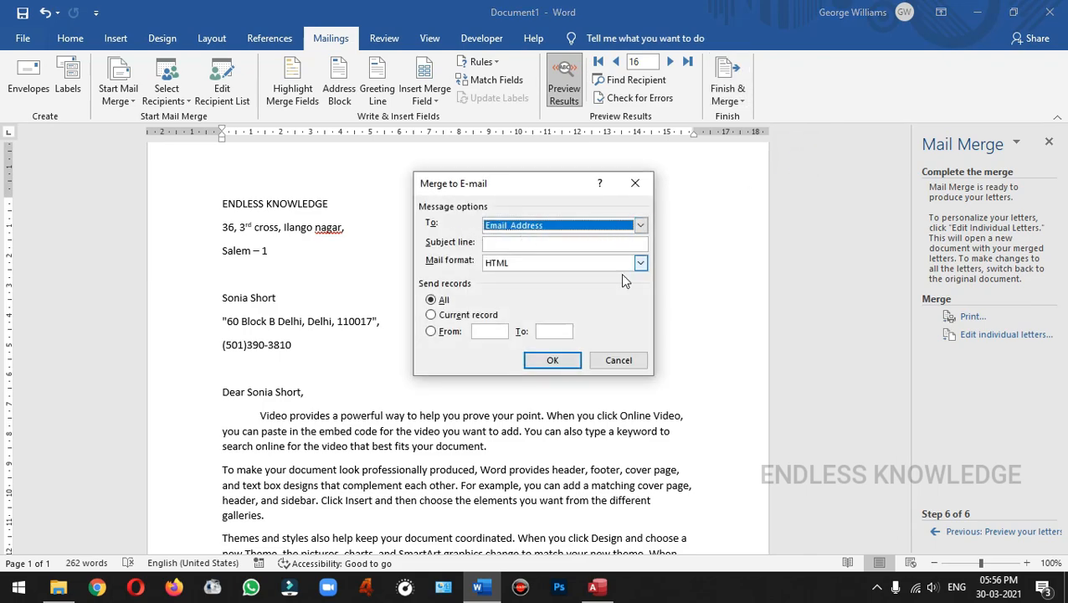
left_click(597, 586)
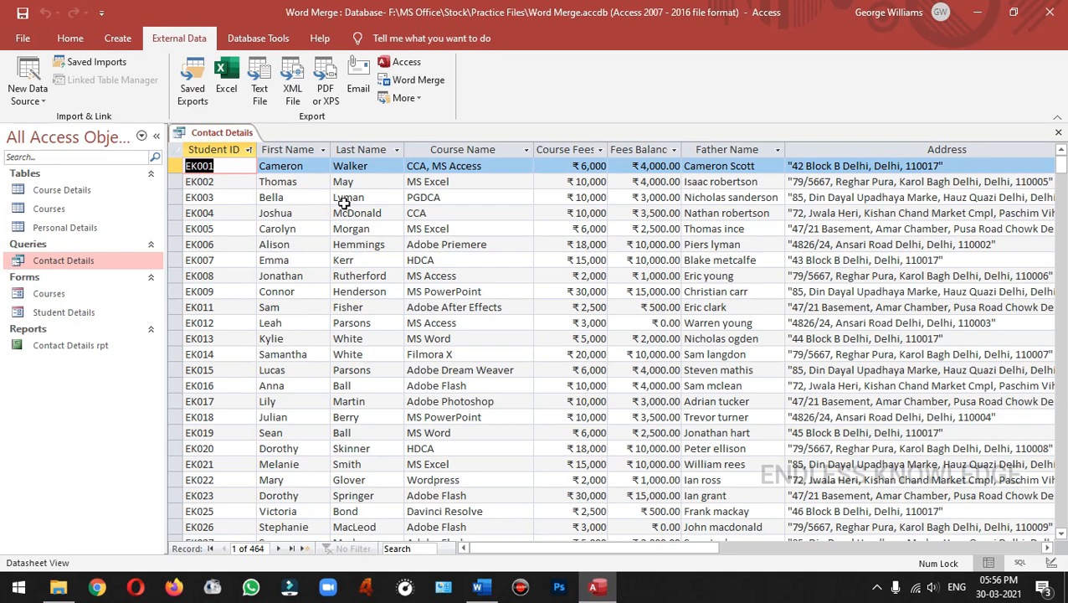
left_click_drag(661, 550, 854, 554)
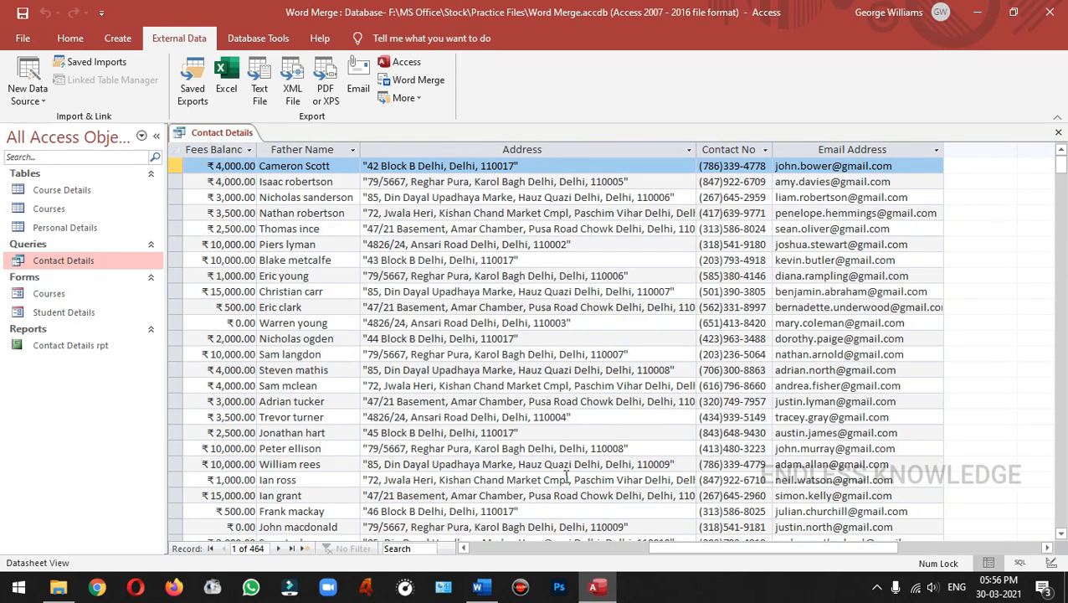
left_click(479, 587)
- Send the email merge to the Email_Address field for all records, with the subject left blank
left_click(641, 226)
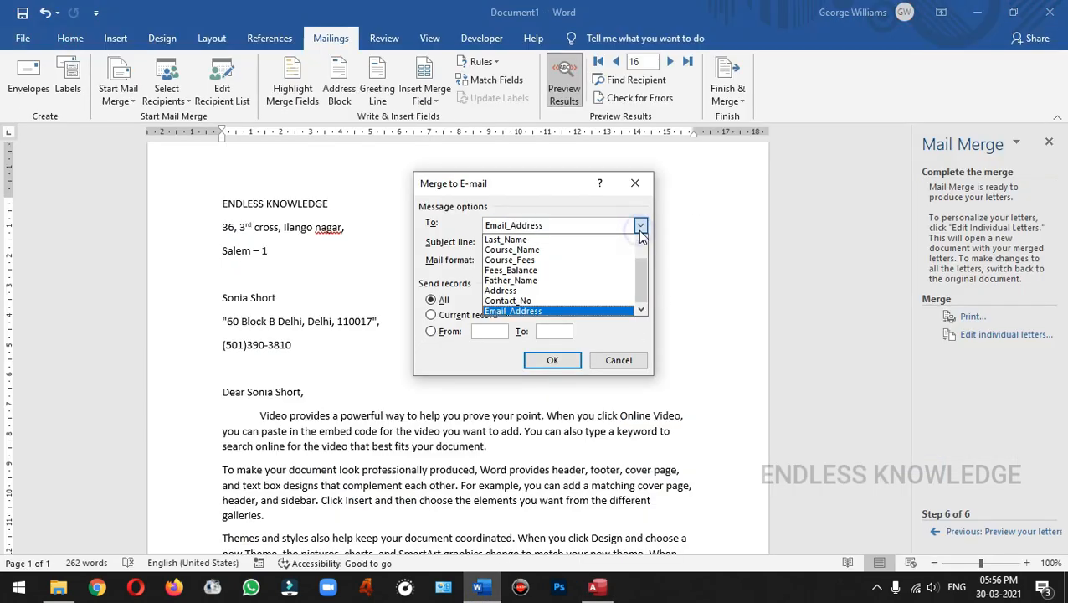
left_click(544, 312)
left_click(516, 243)
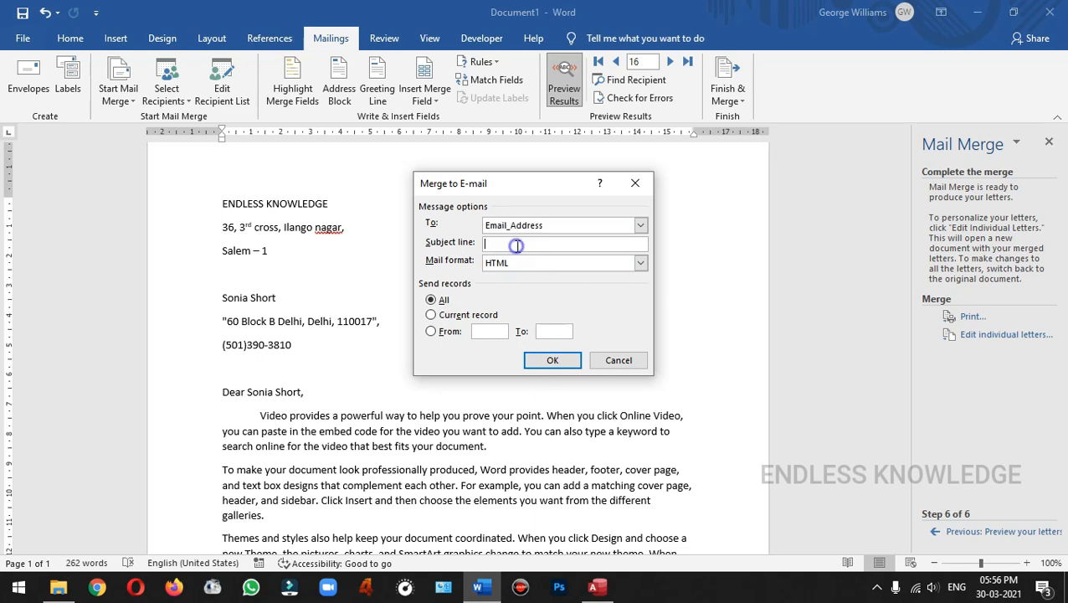
left_click(459, 315)
left_click(446, 334)
left_click(490, 333)
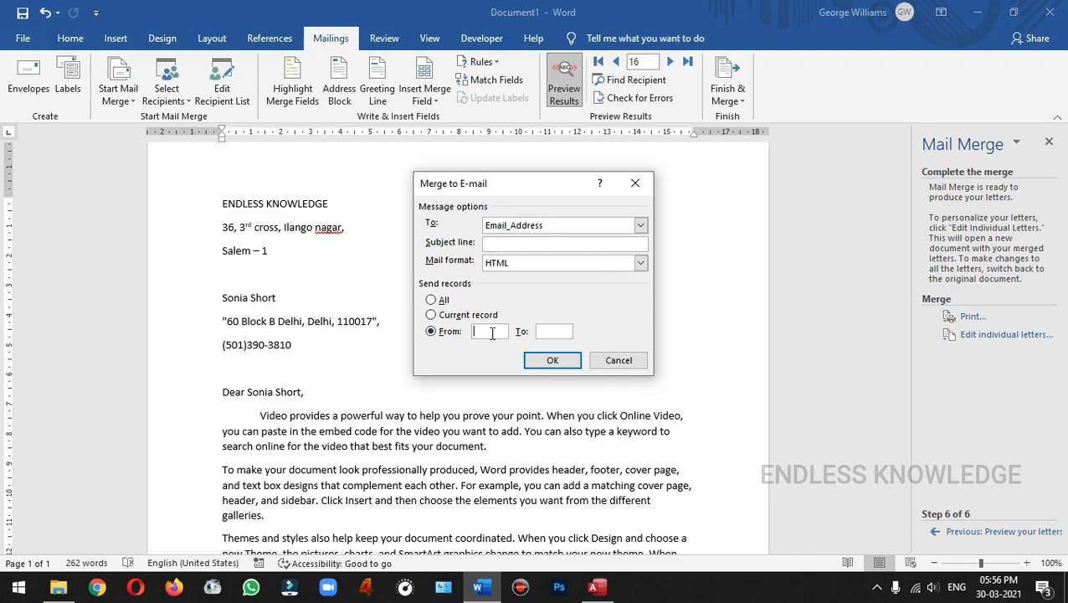
left_click(431, 300)
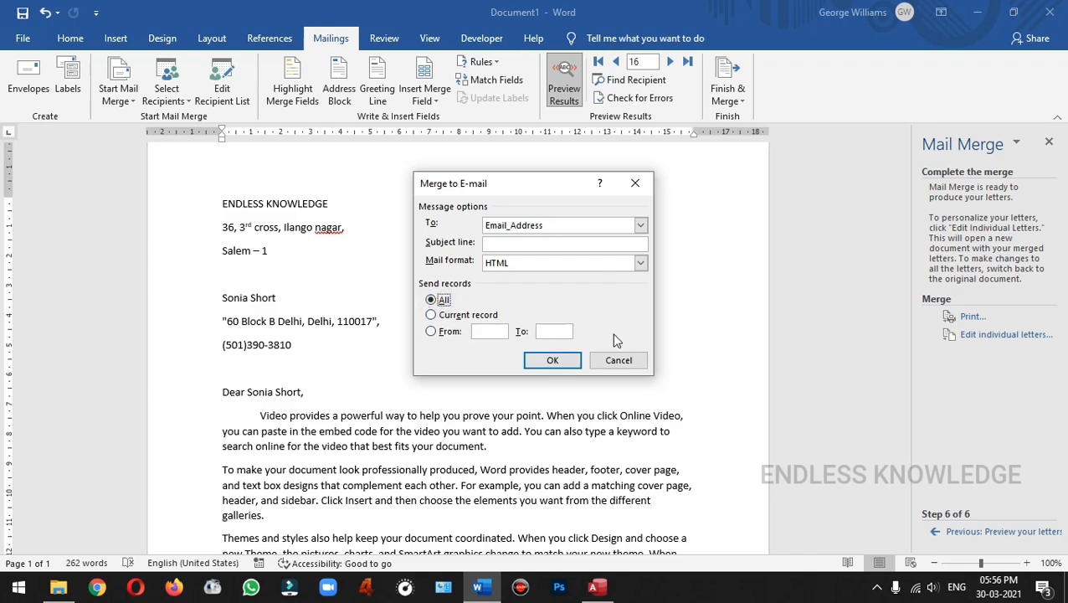